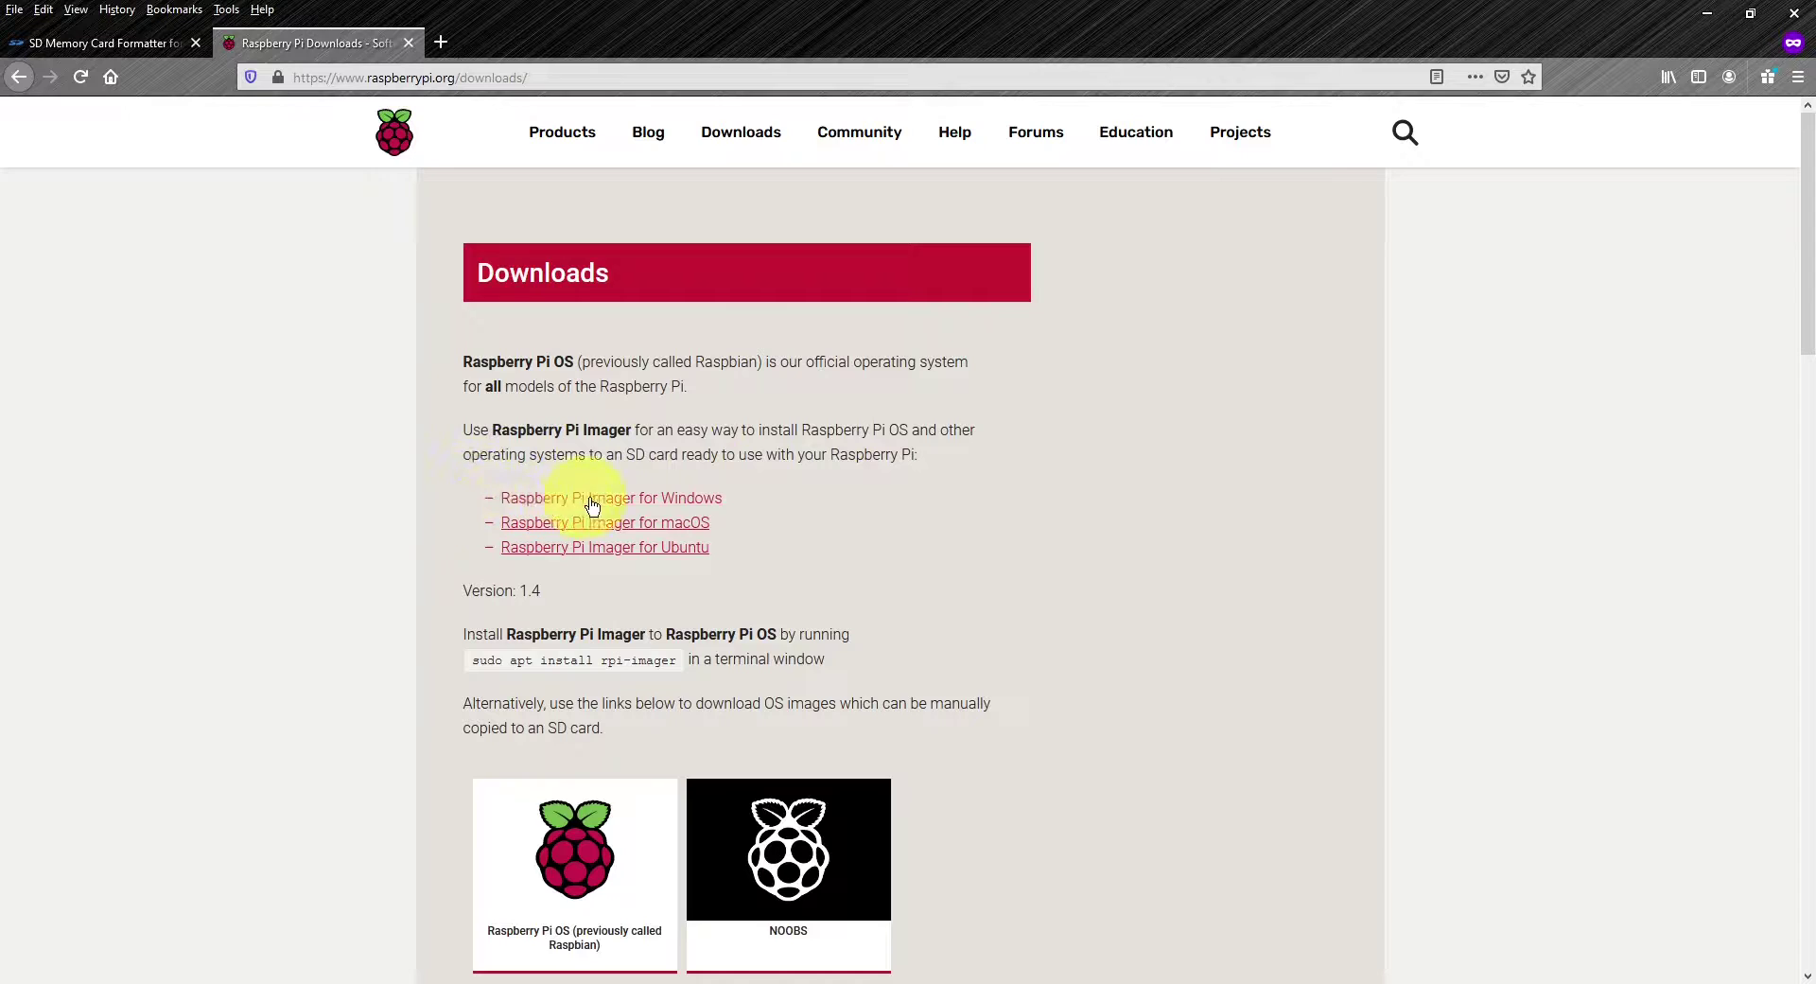
- Request the Raspberry Pi Imager for Windows download and cancel saving imager_1.4.exe
left_click(666, 509)
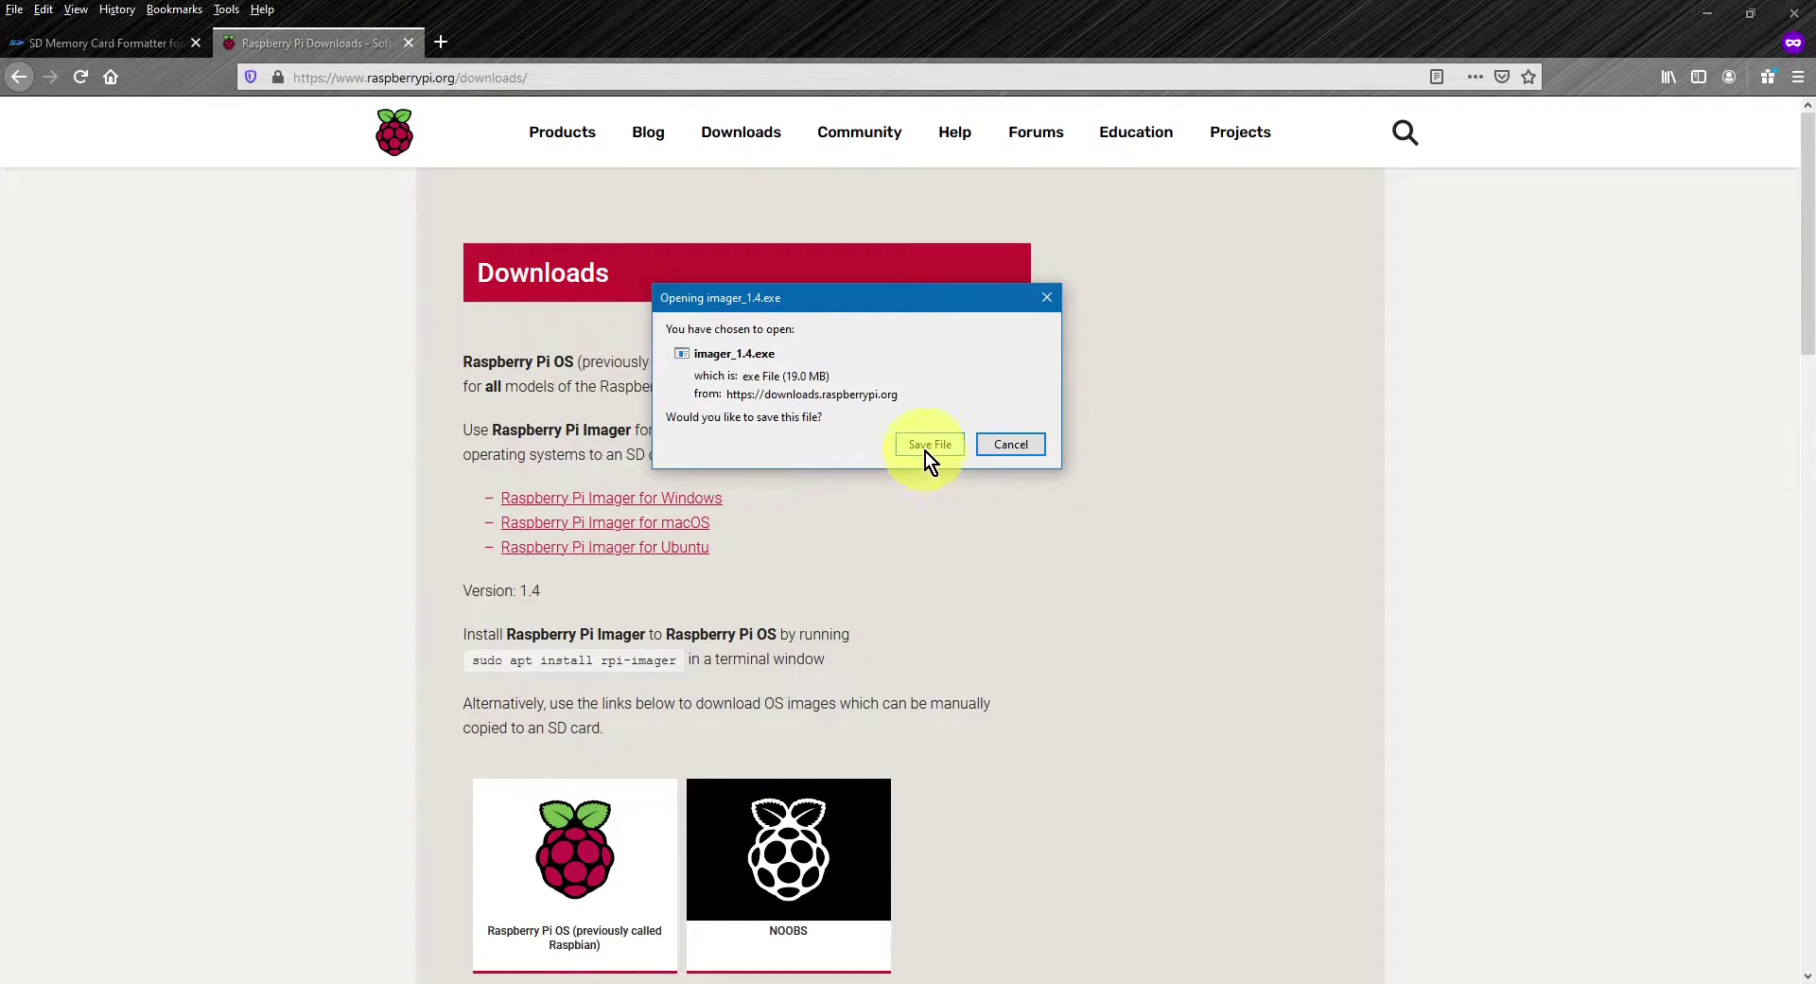
left_click(1025, 443)
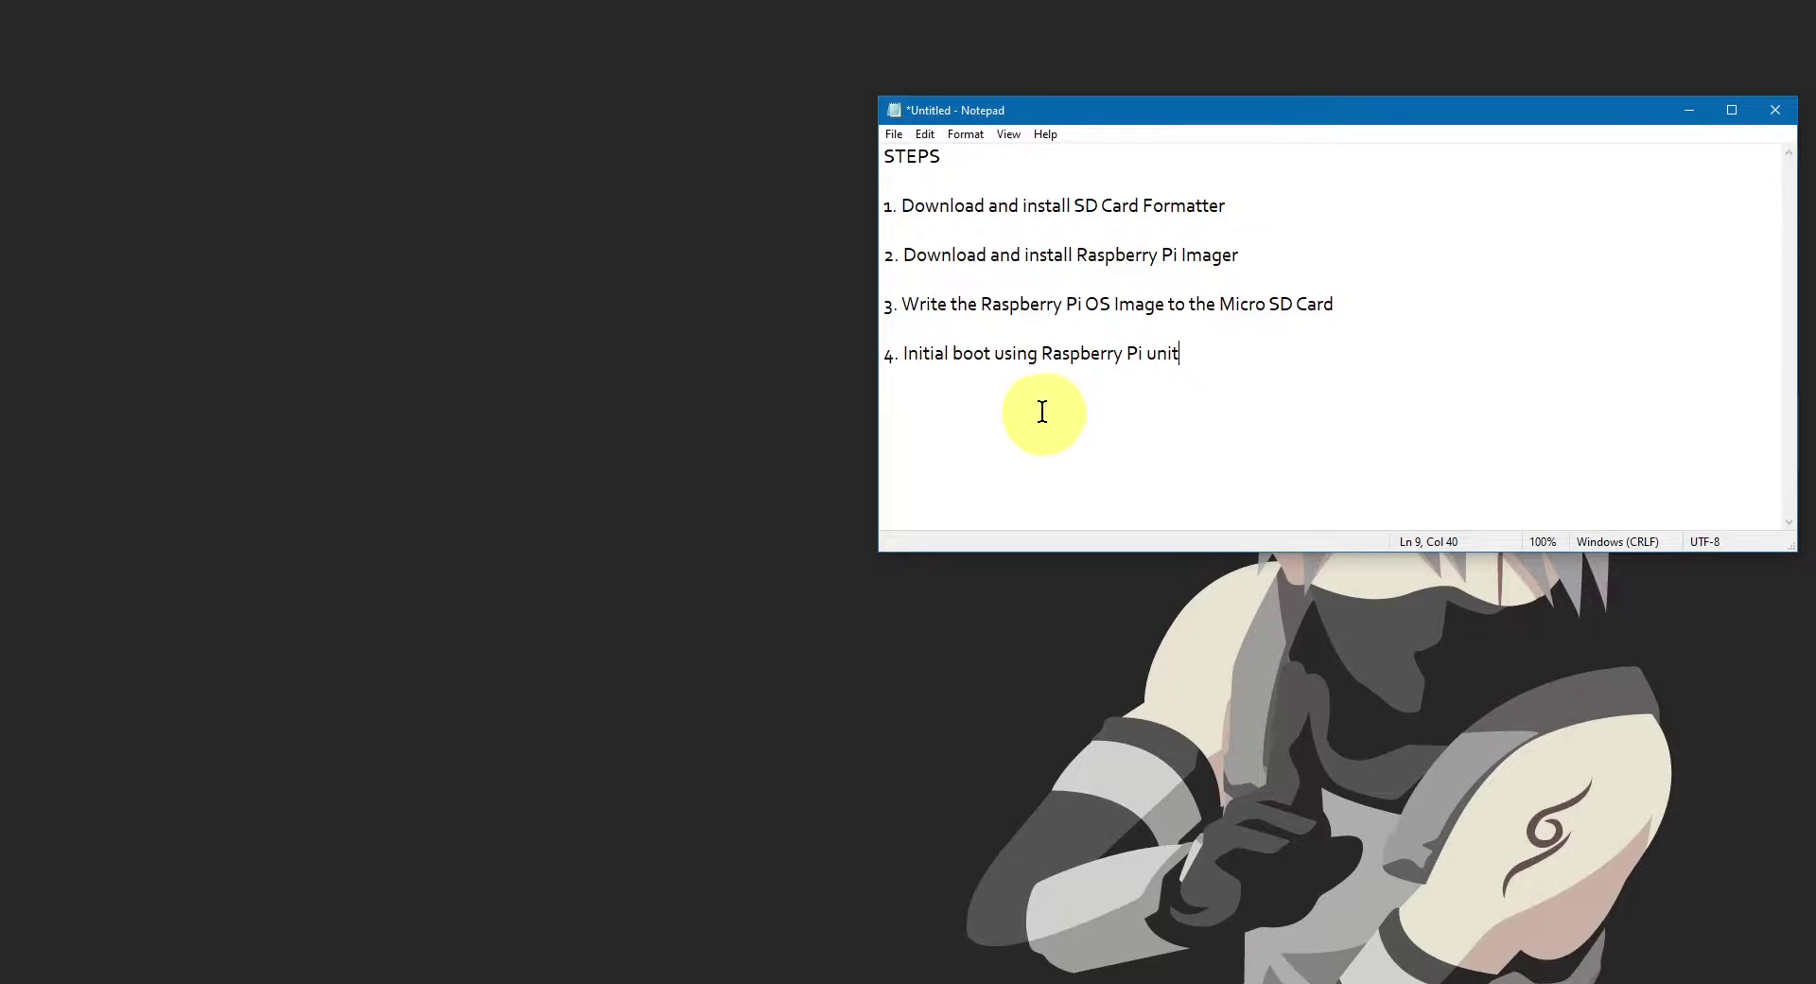
- Review steps 1 and 2 of the Notepad list, covering SD Card Formatter and Raspberry Pi Imager
left_click_drag(901, 205, 1256, 208)
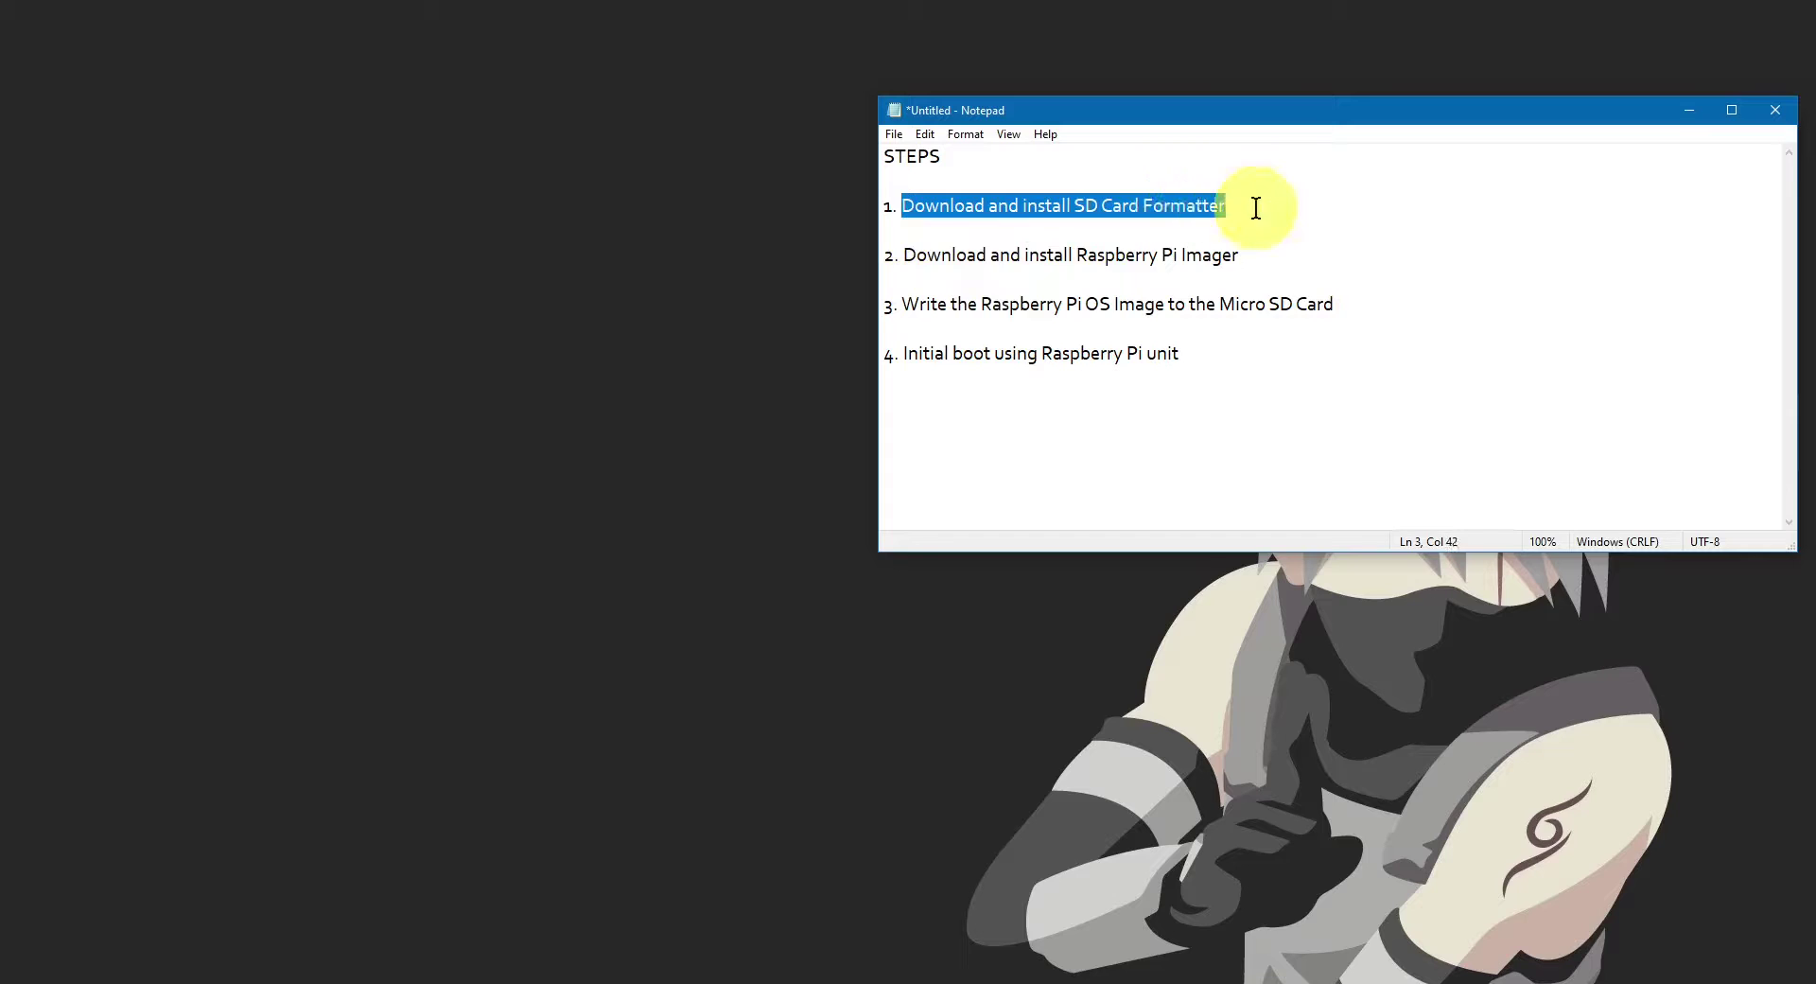
left_click(1231, 251)
left_click_drag(900, 256, 1307, 255)
left_click(1313, 256)
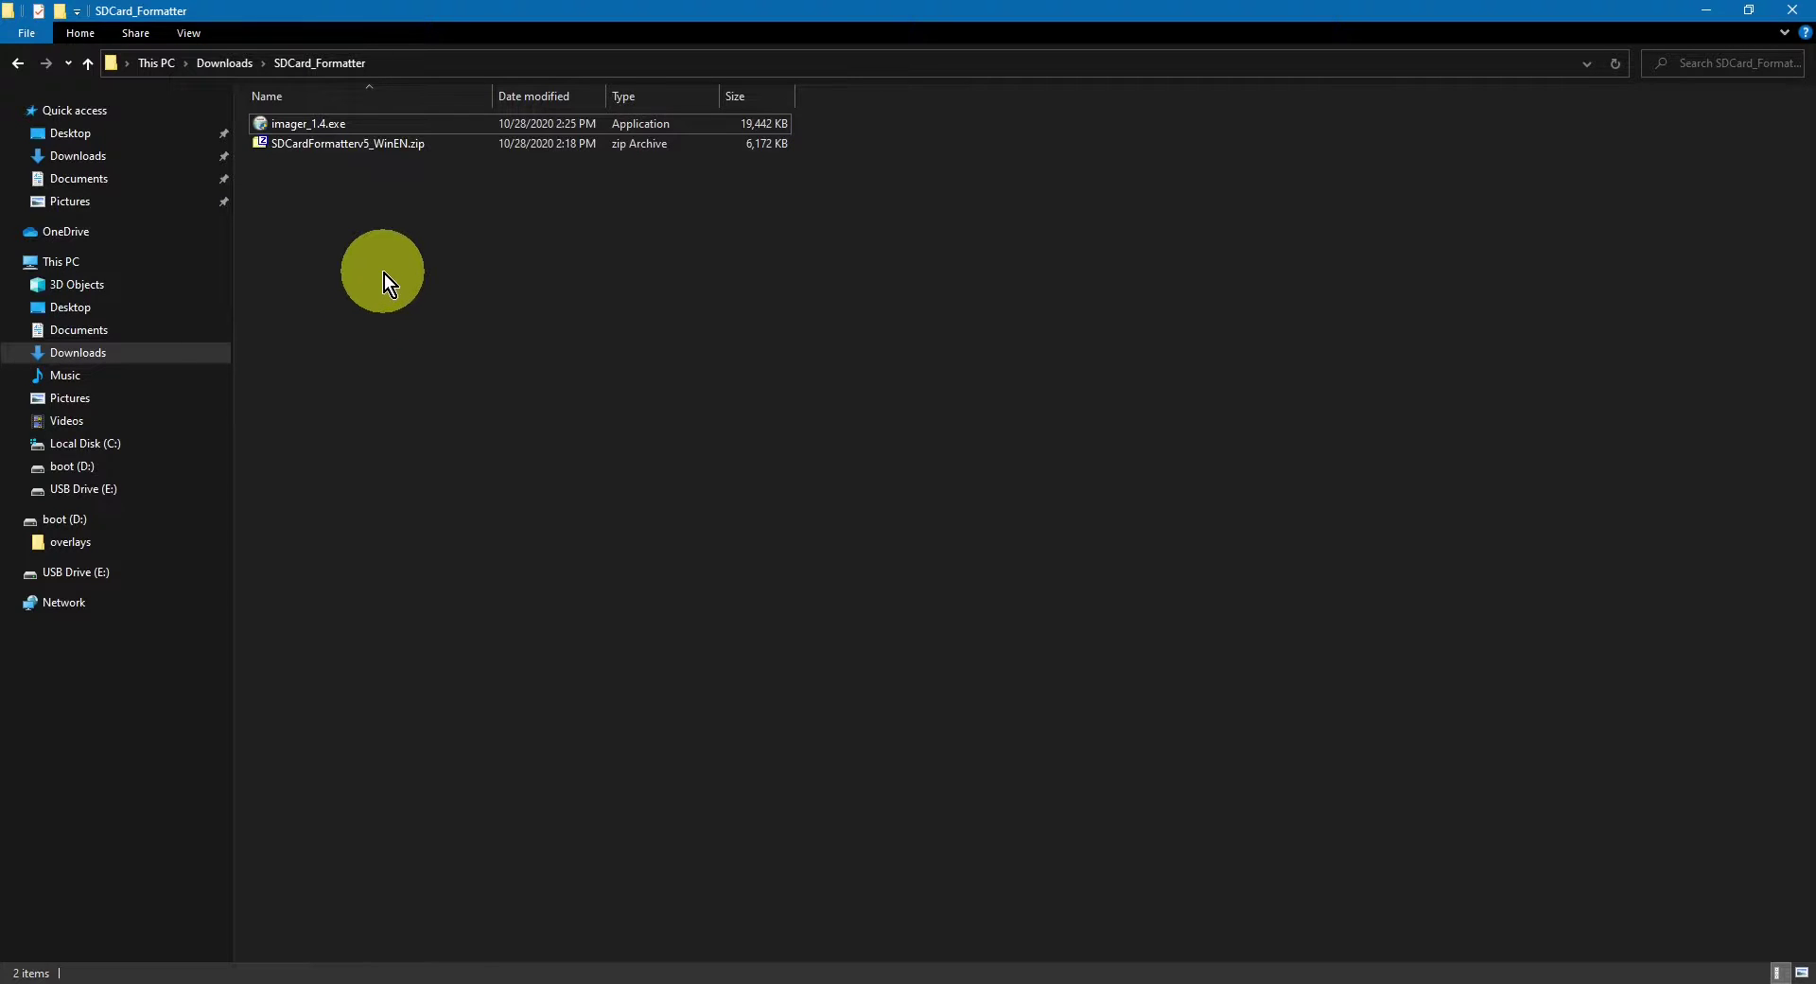
- Extract SDCardFormatterv5_WinEN.zip with 7-Zip inside the SDCard_Formatter downloads folder
right_click(364, 150)
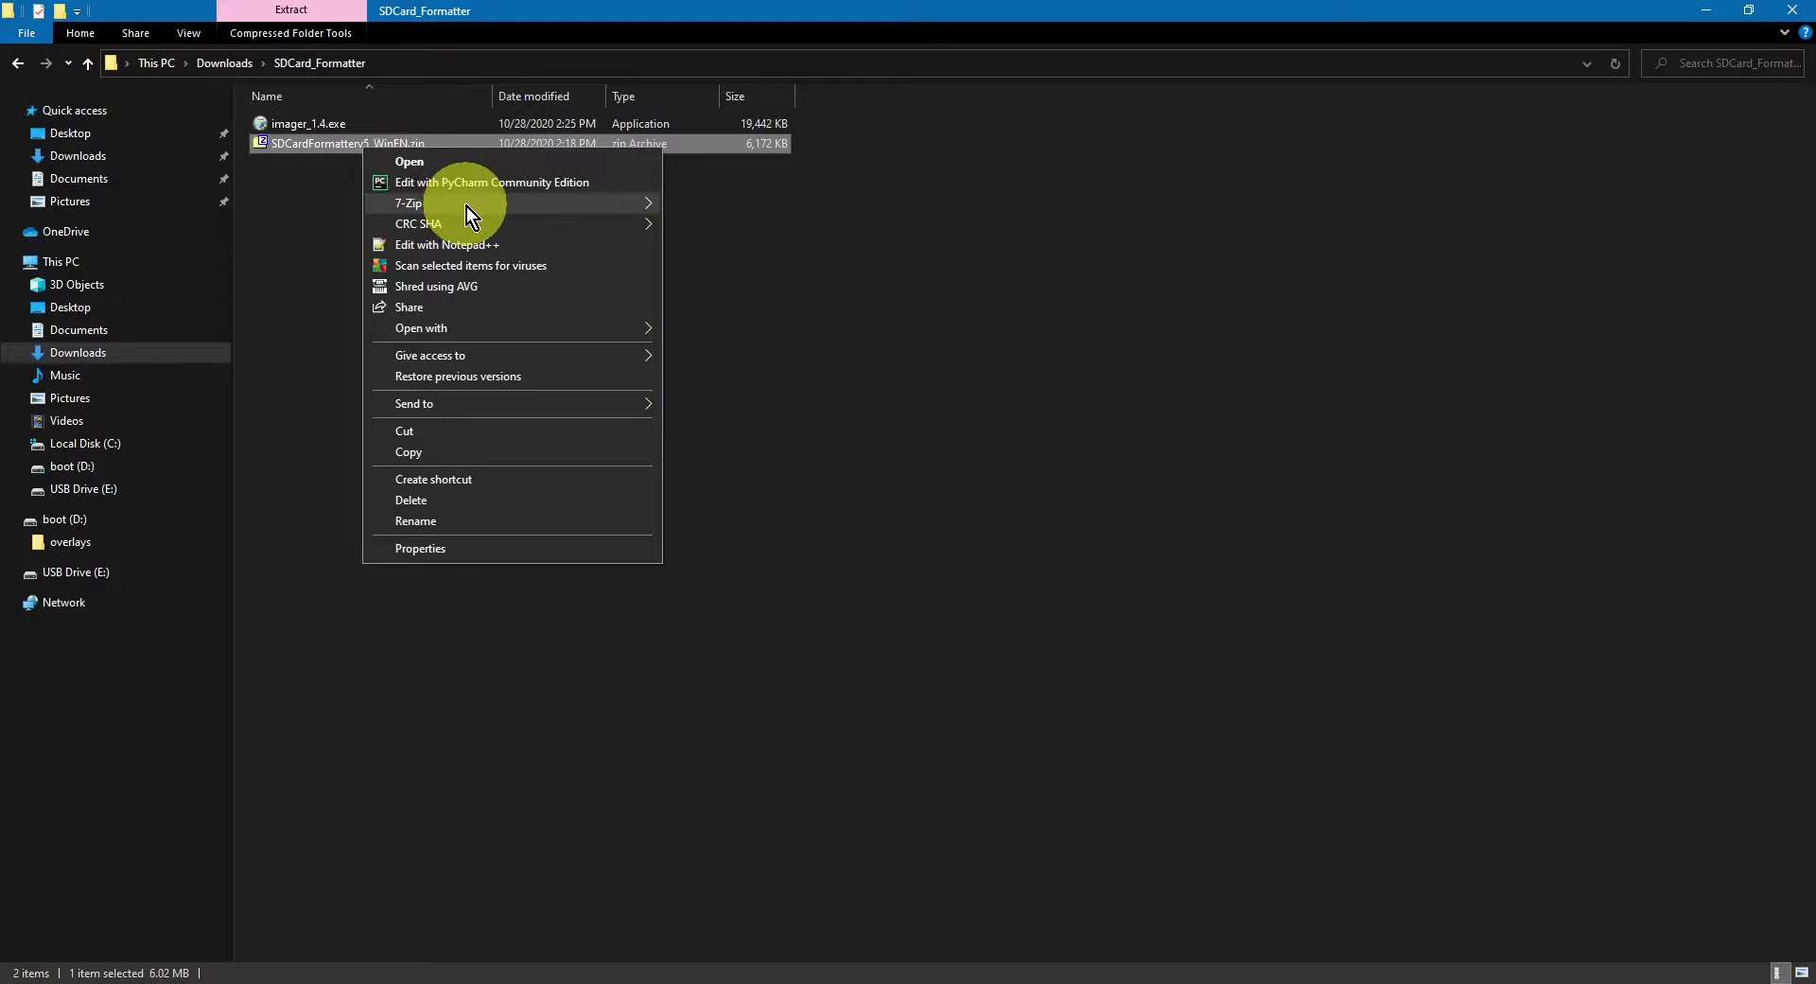
mouse_move(466, 205)
left_click(765, 268)
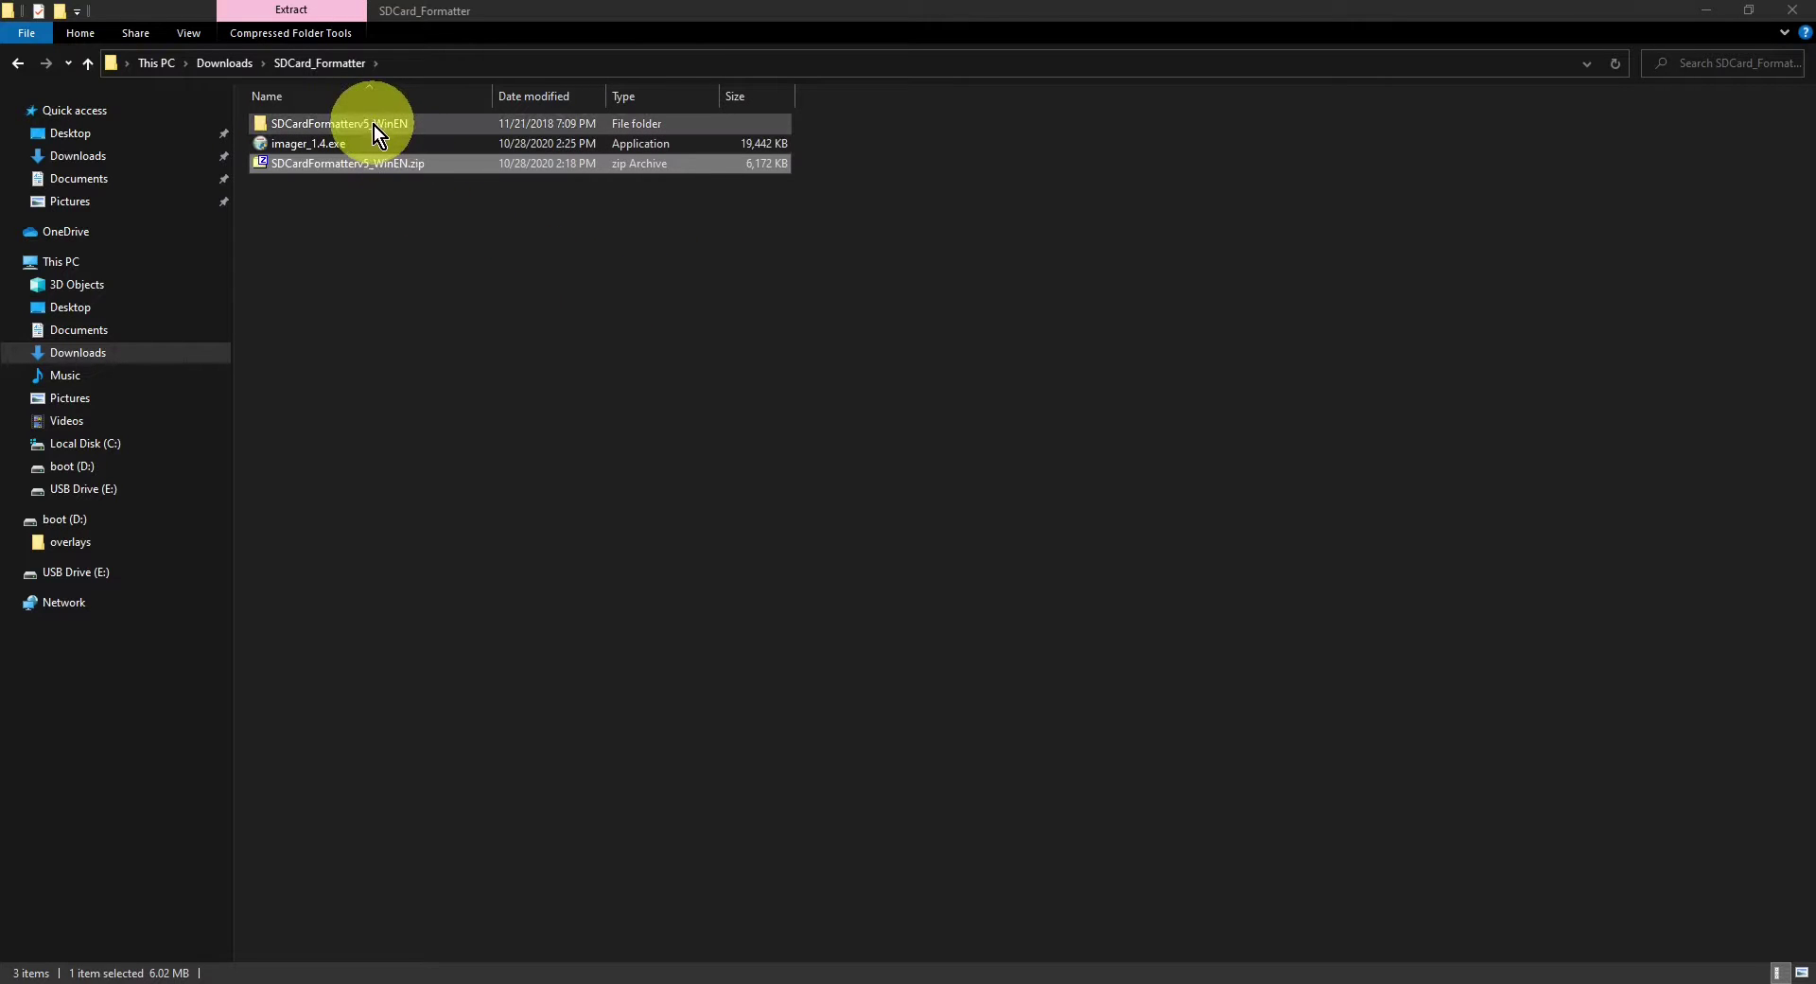
- Install SD Card Formatter 5.0.1 from the extracted folder, accepting the license terms and default destination folder, and launch the program
double_click(374, 125)
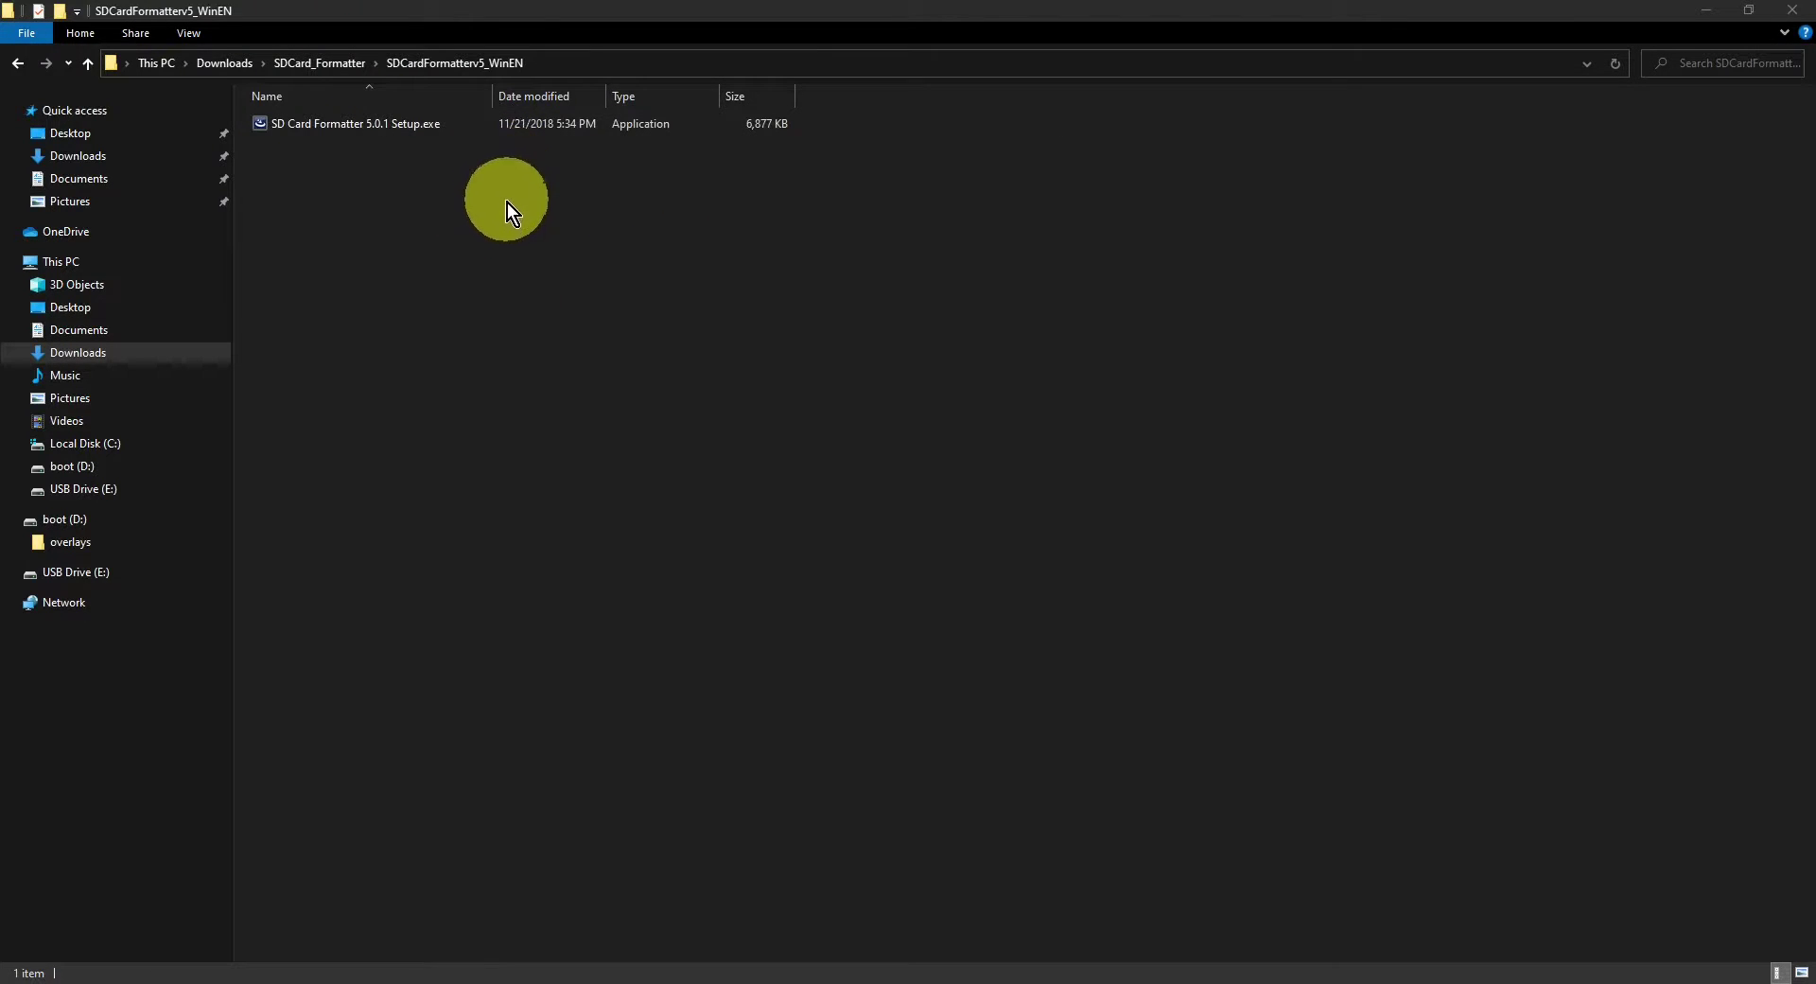
left_click(363, 130)
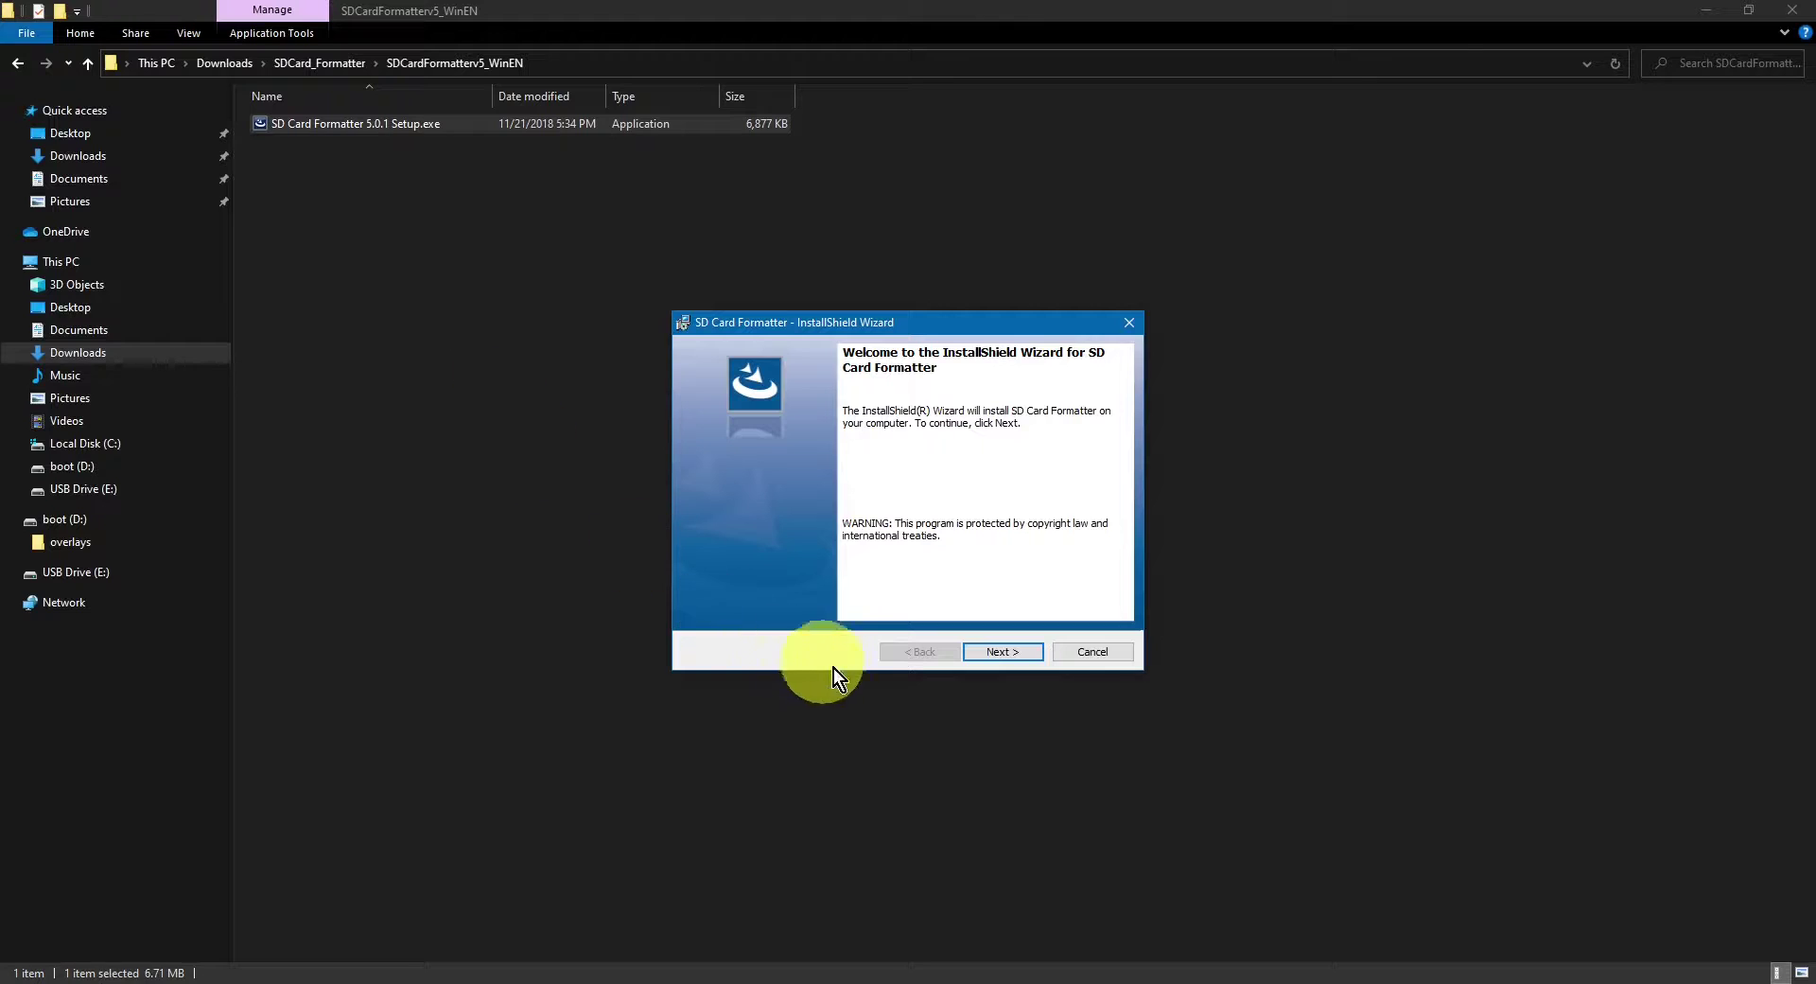
left_click(1005, 651)
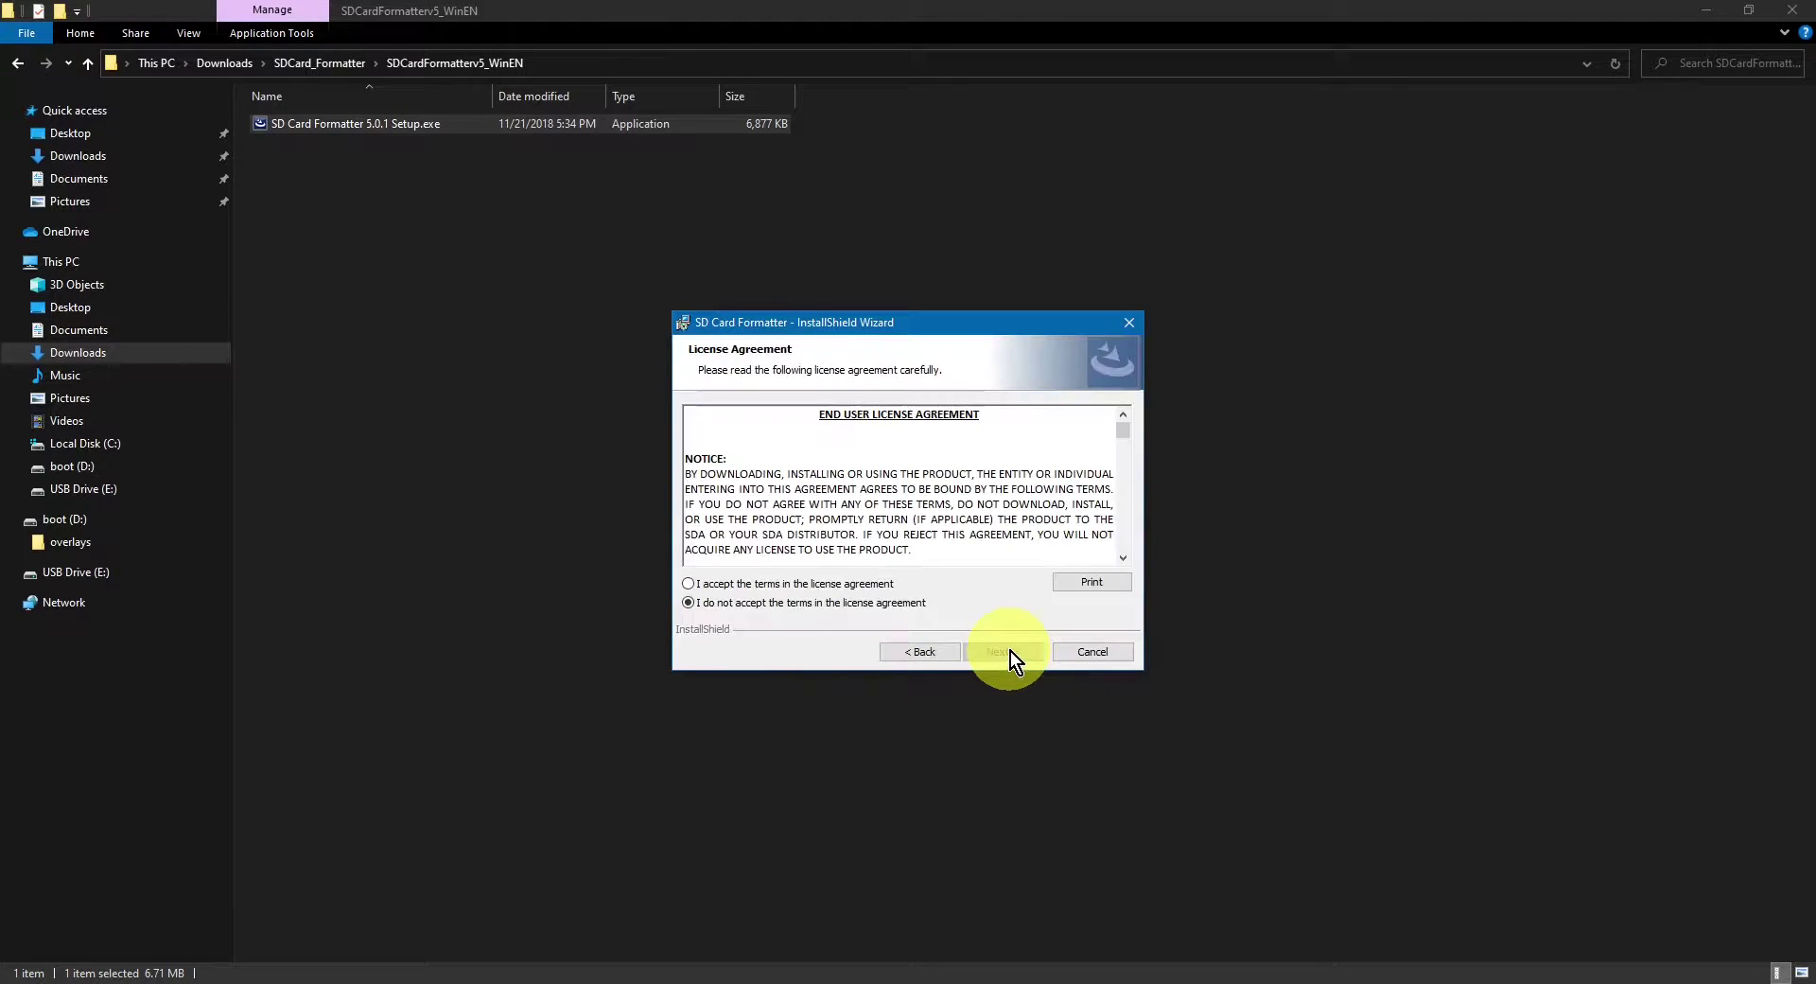
left_click(691, 587)
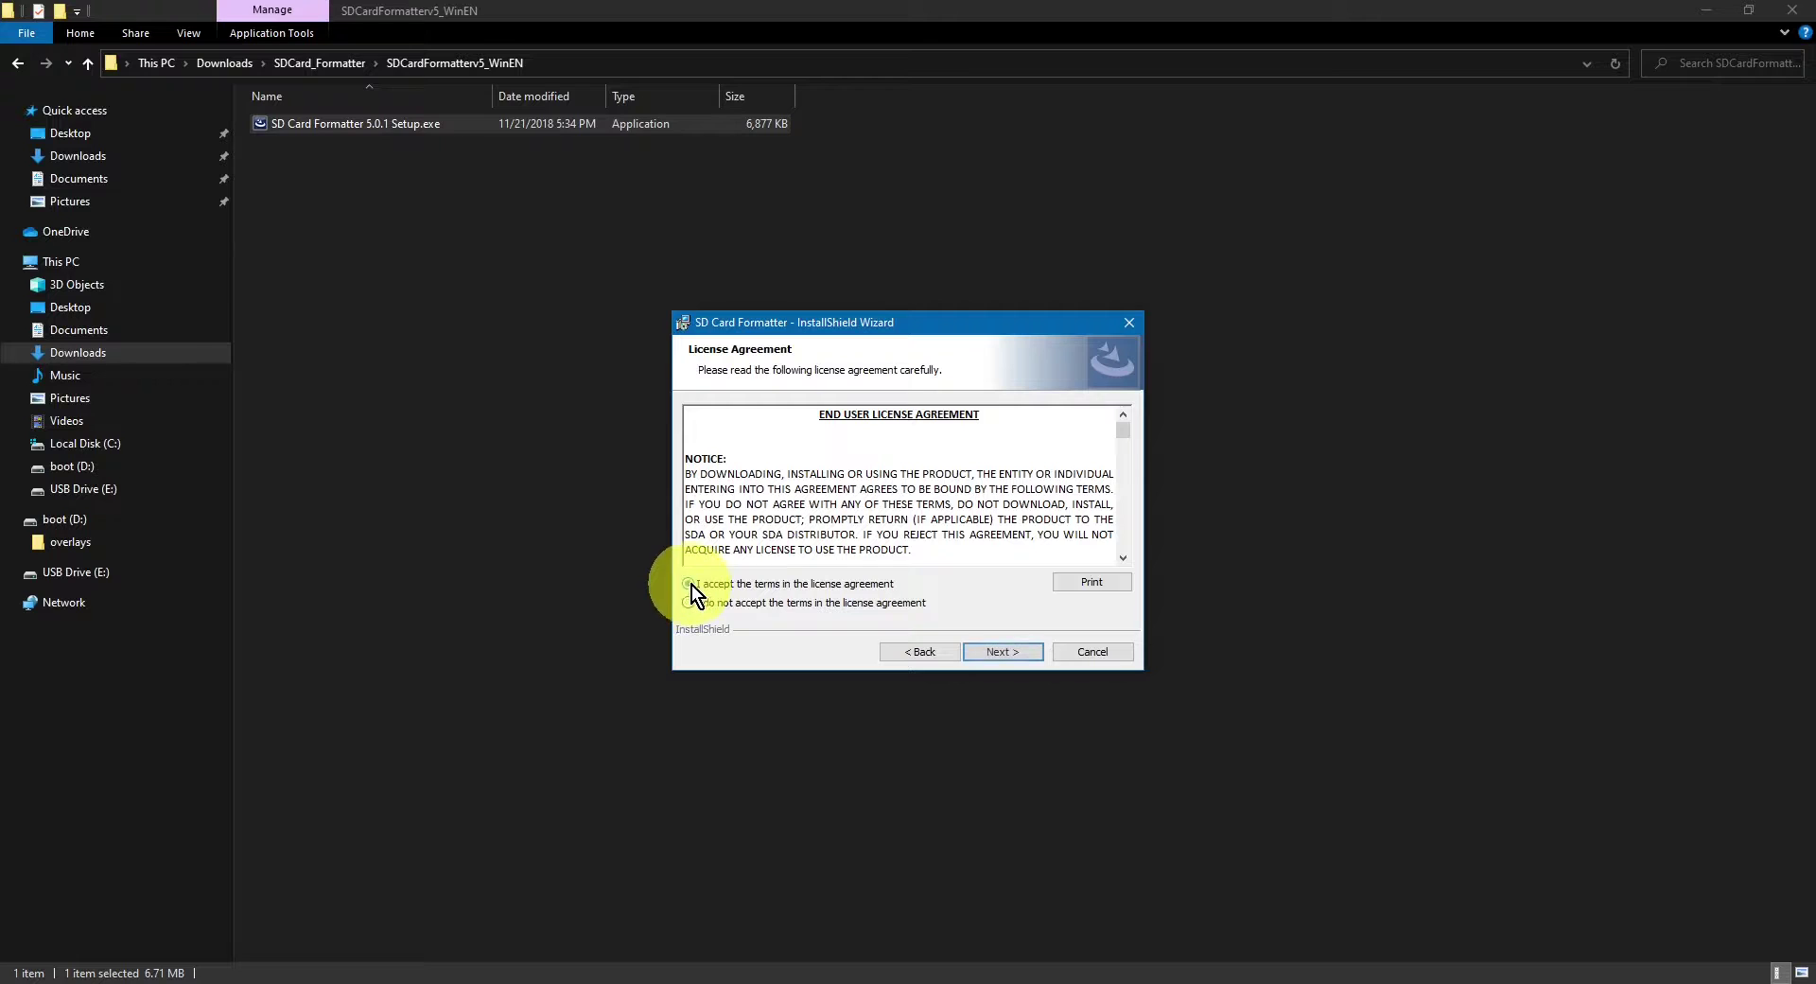
left_click(1003, 652)
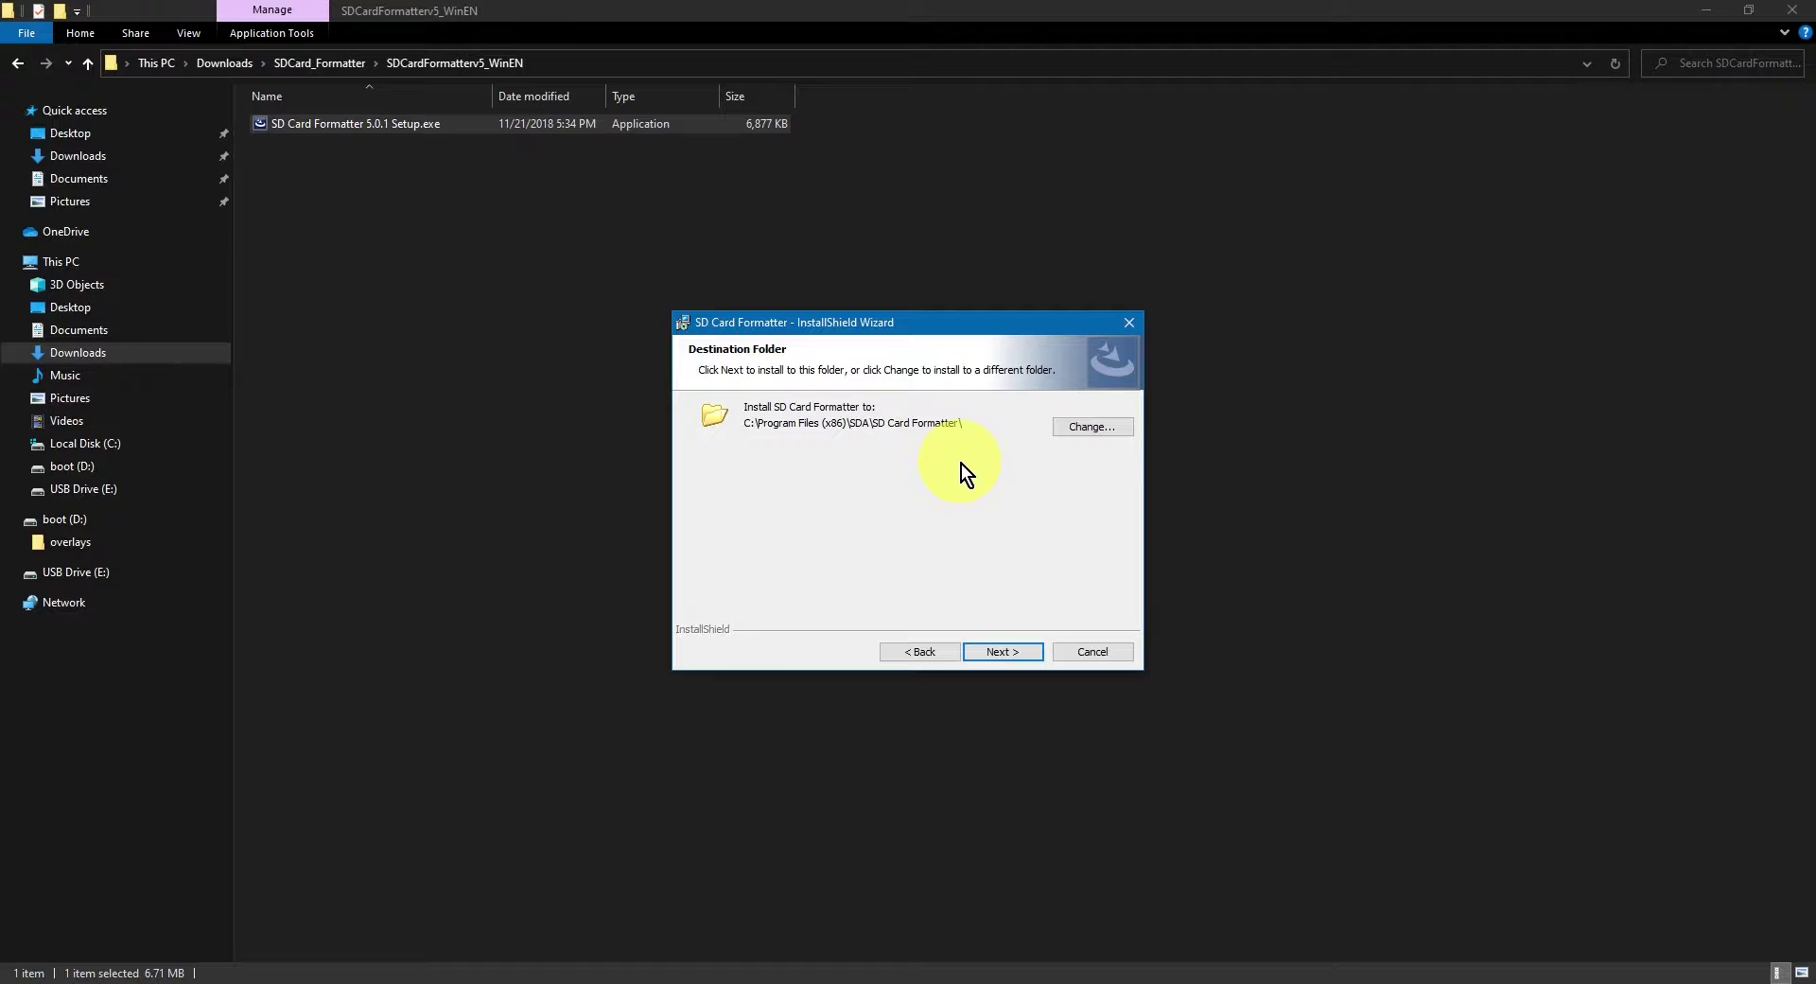
left_click(1016, 654)
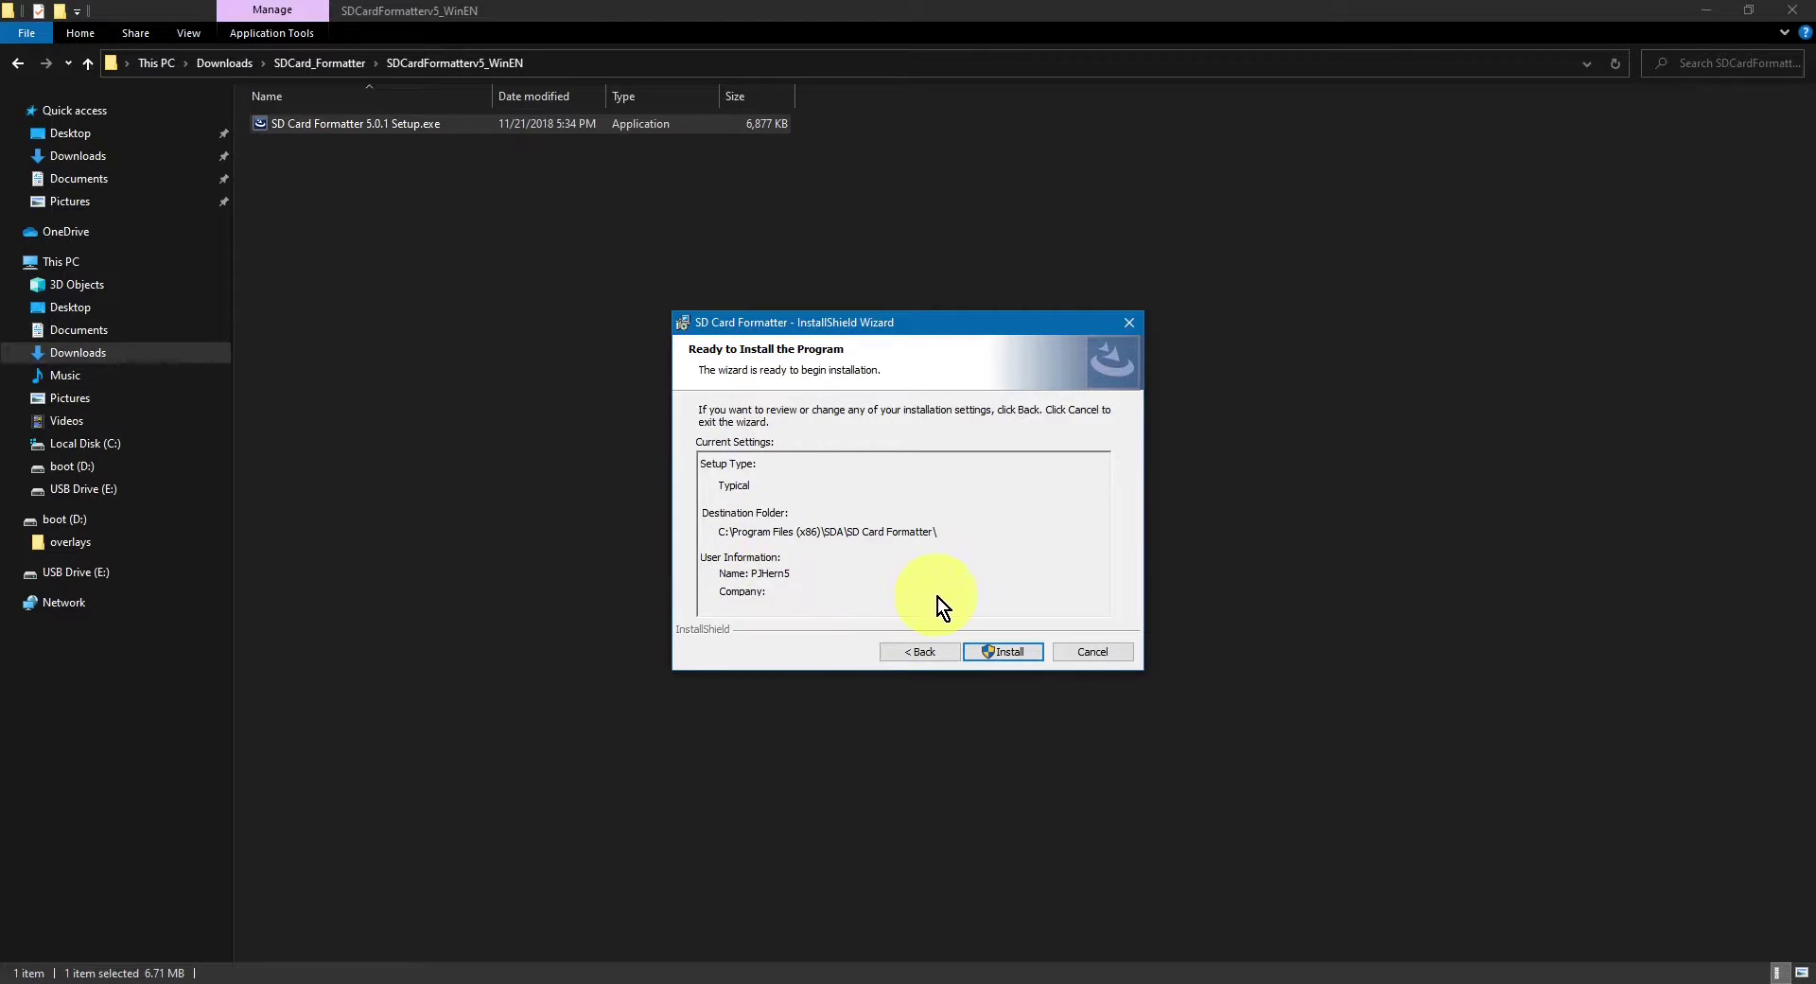
left_click(1014, 653)
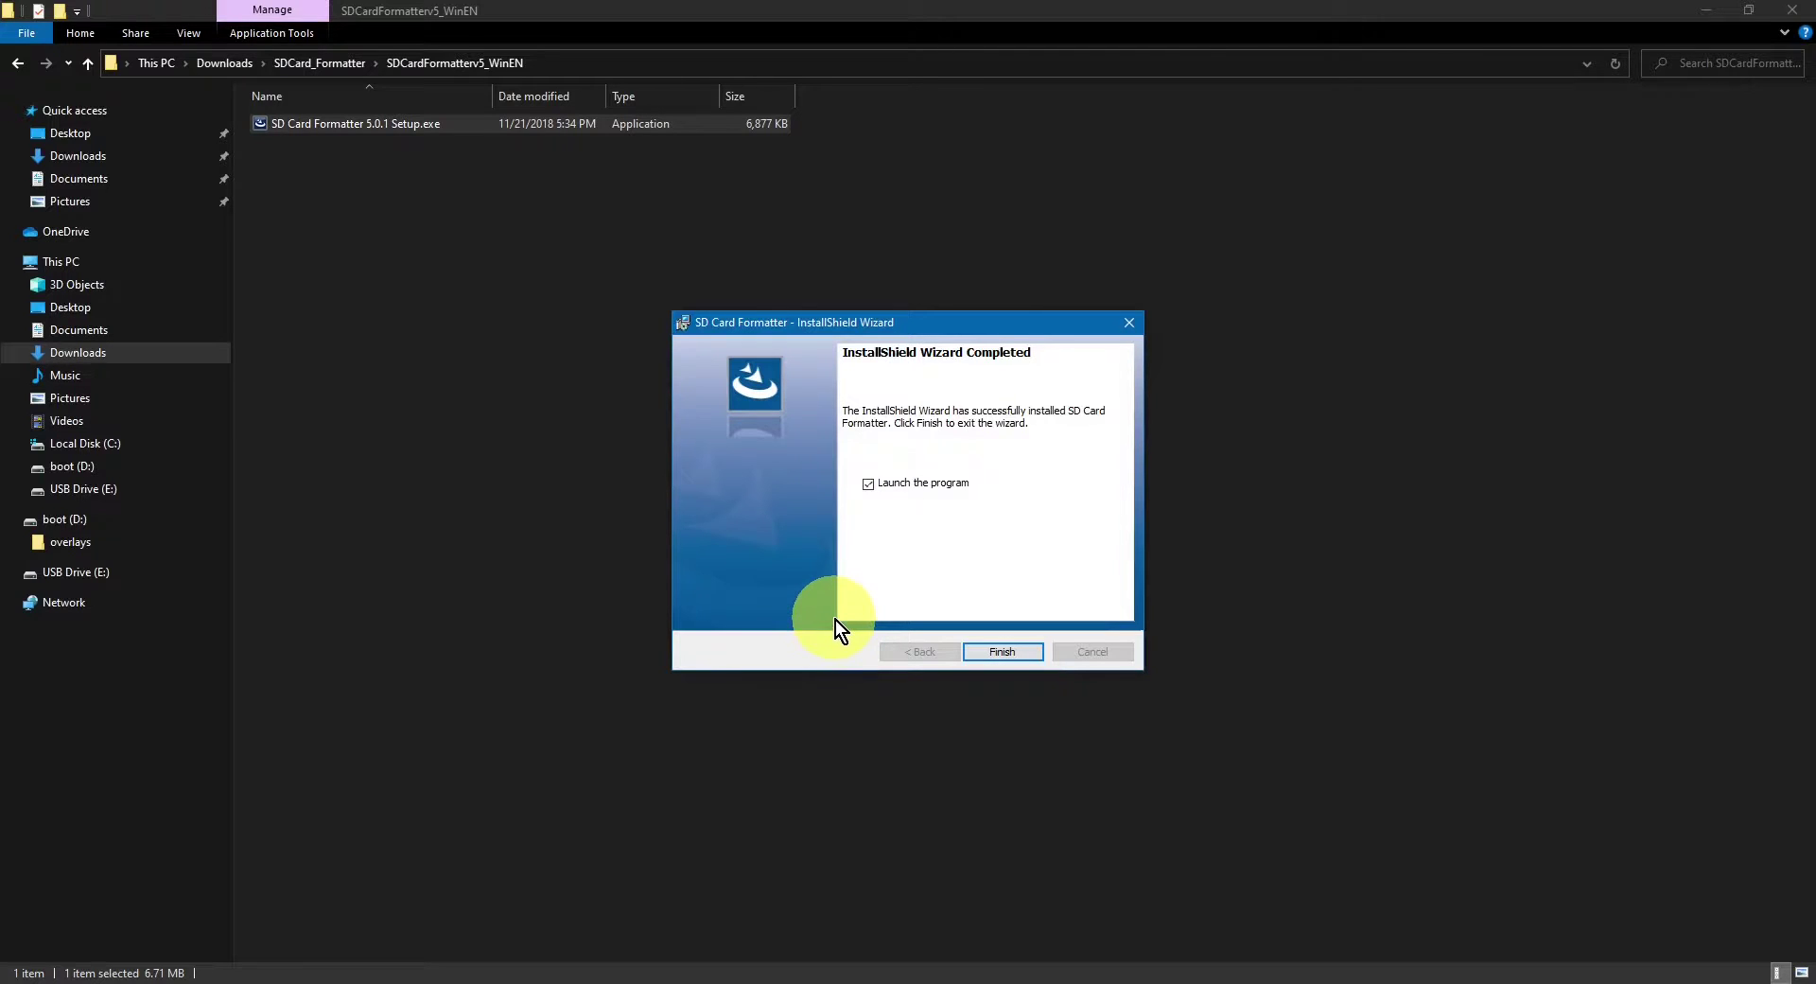
left_click(1003, 652)
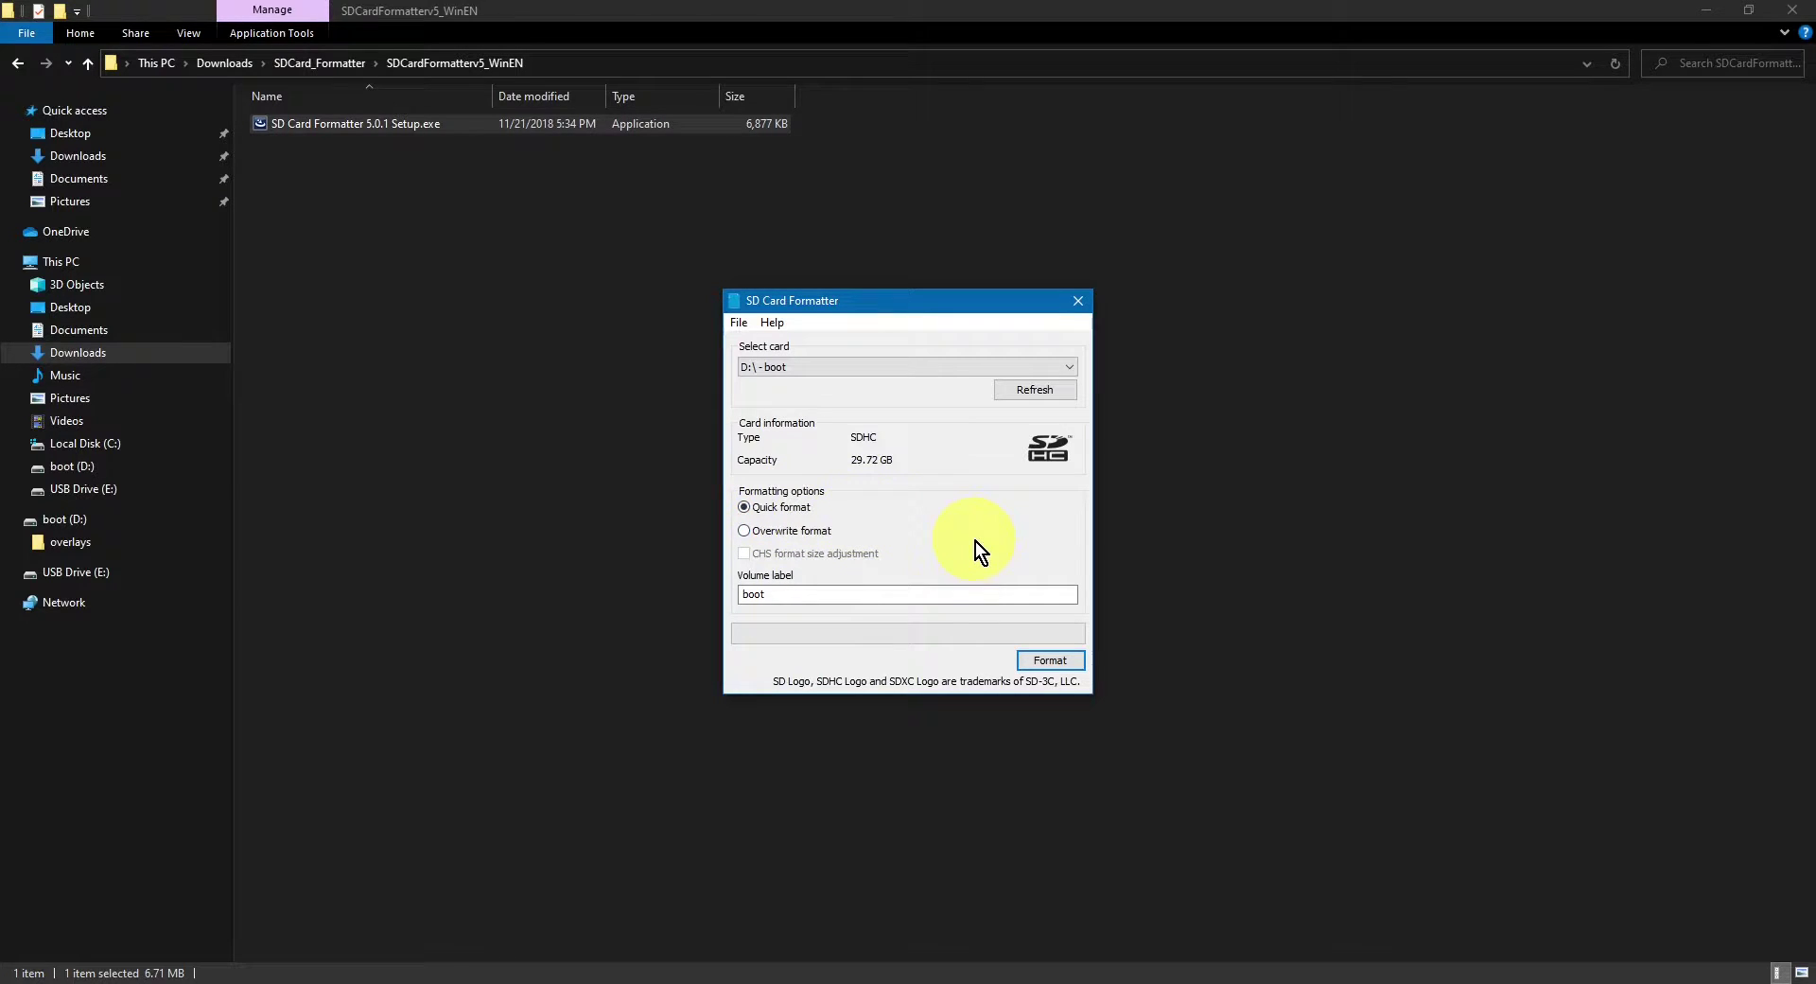
- Quick format the SD card on drive D: with the volume label "SD Card" and close SD Card Formatter
left_click_drag(796, 591, 645, 580)
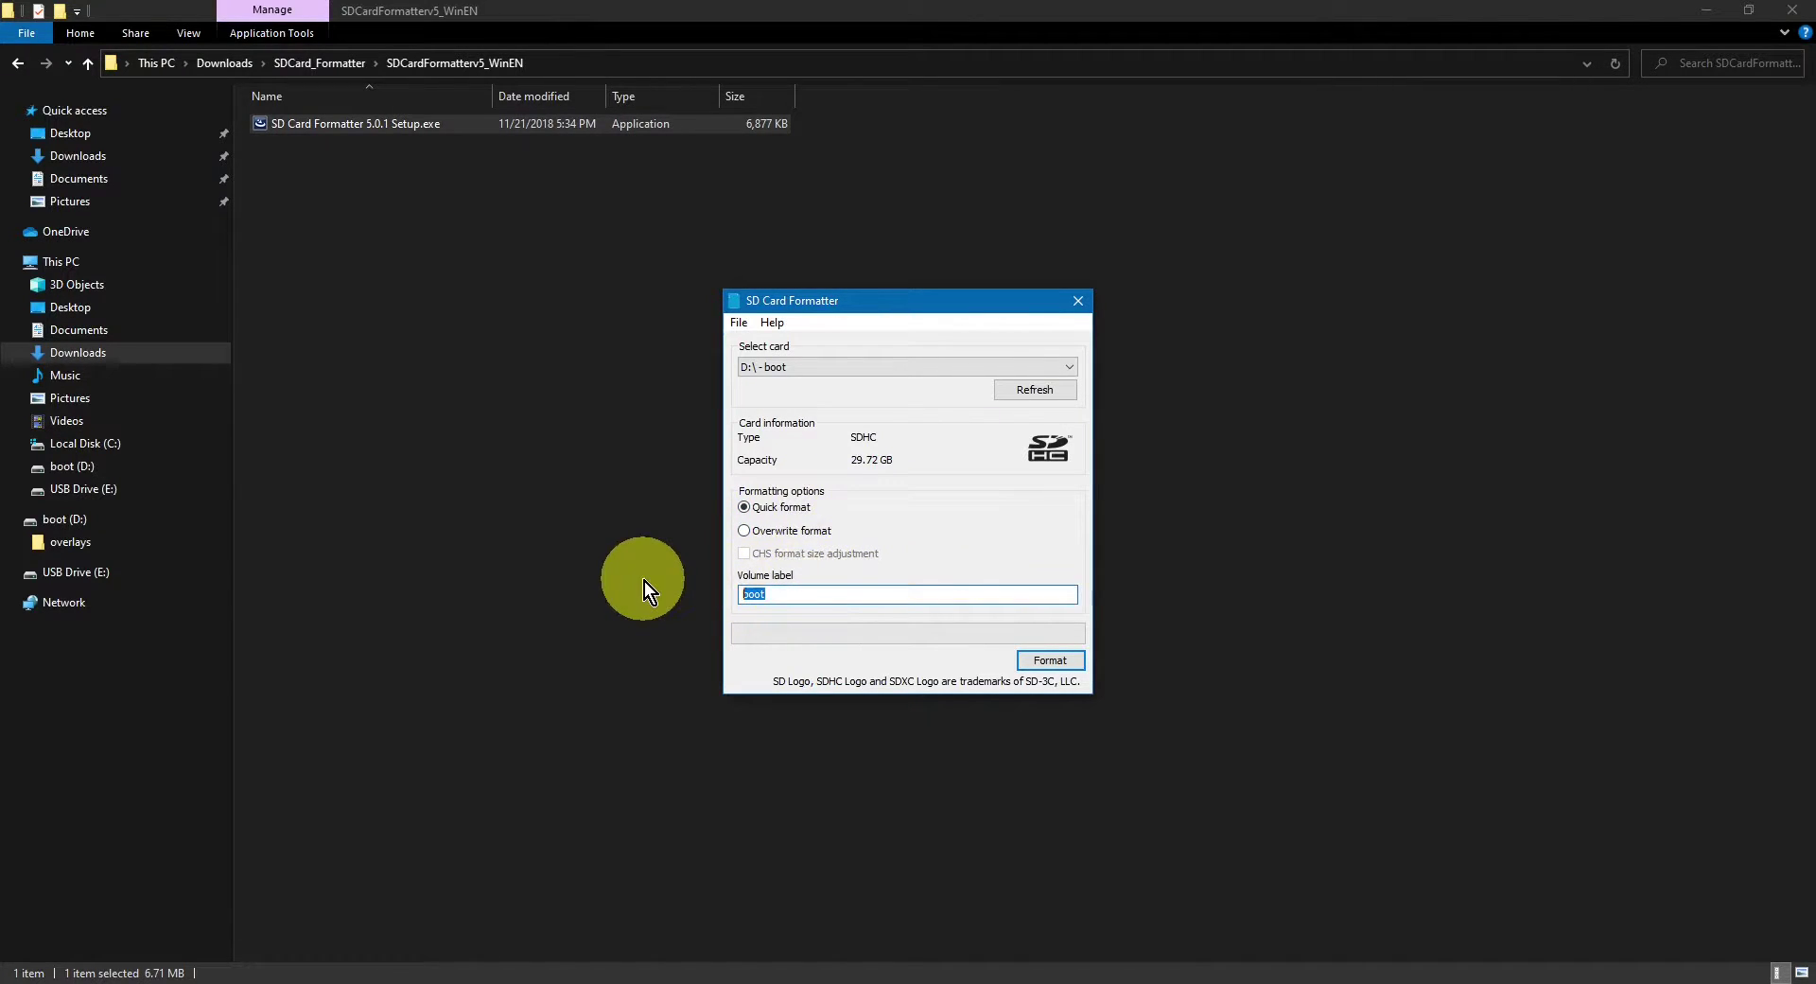
type("SD Card")
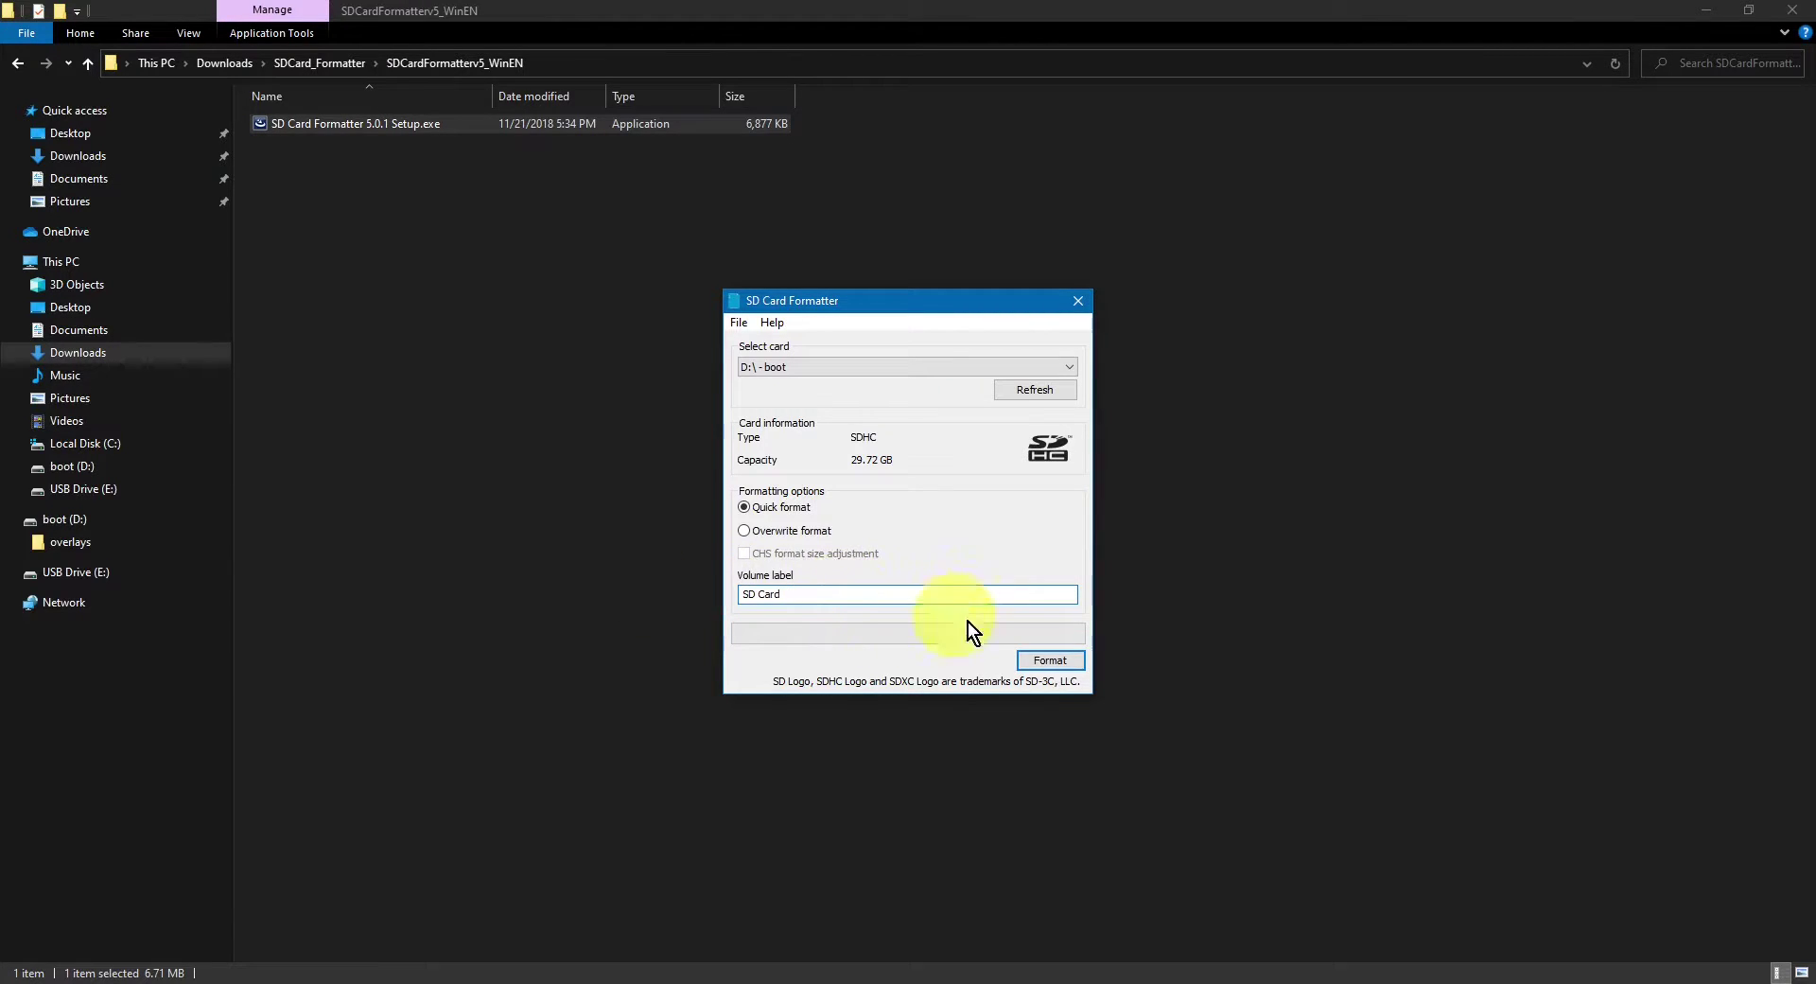
left_click(1058, 662)
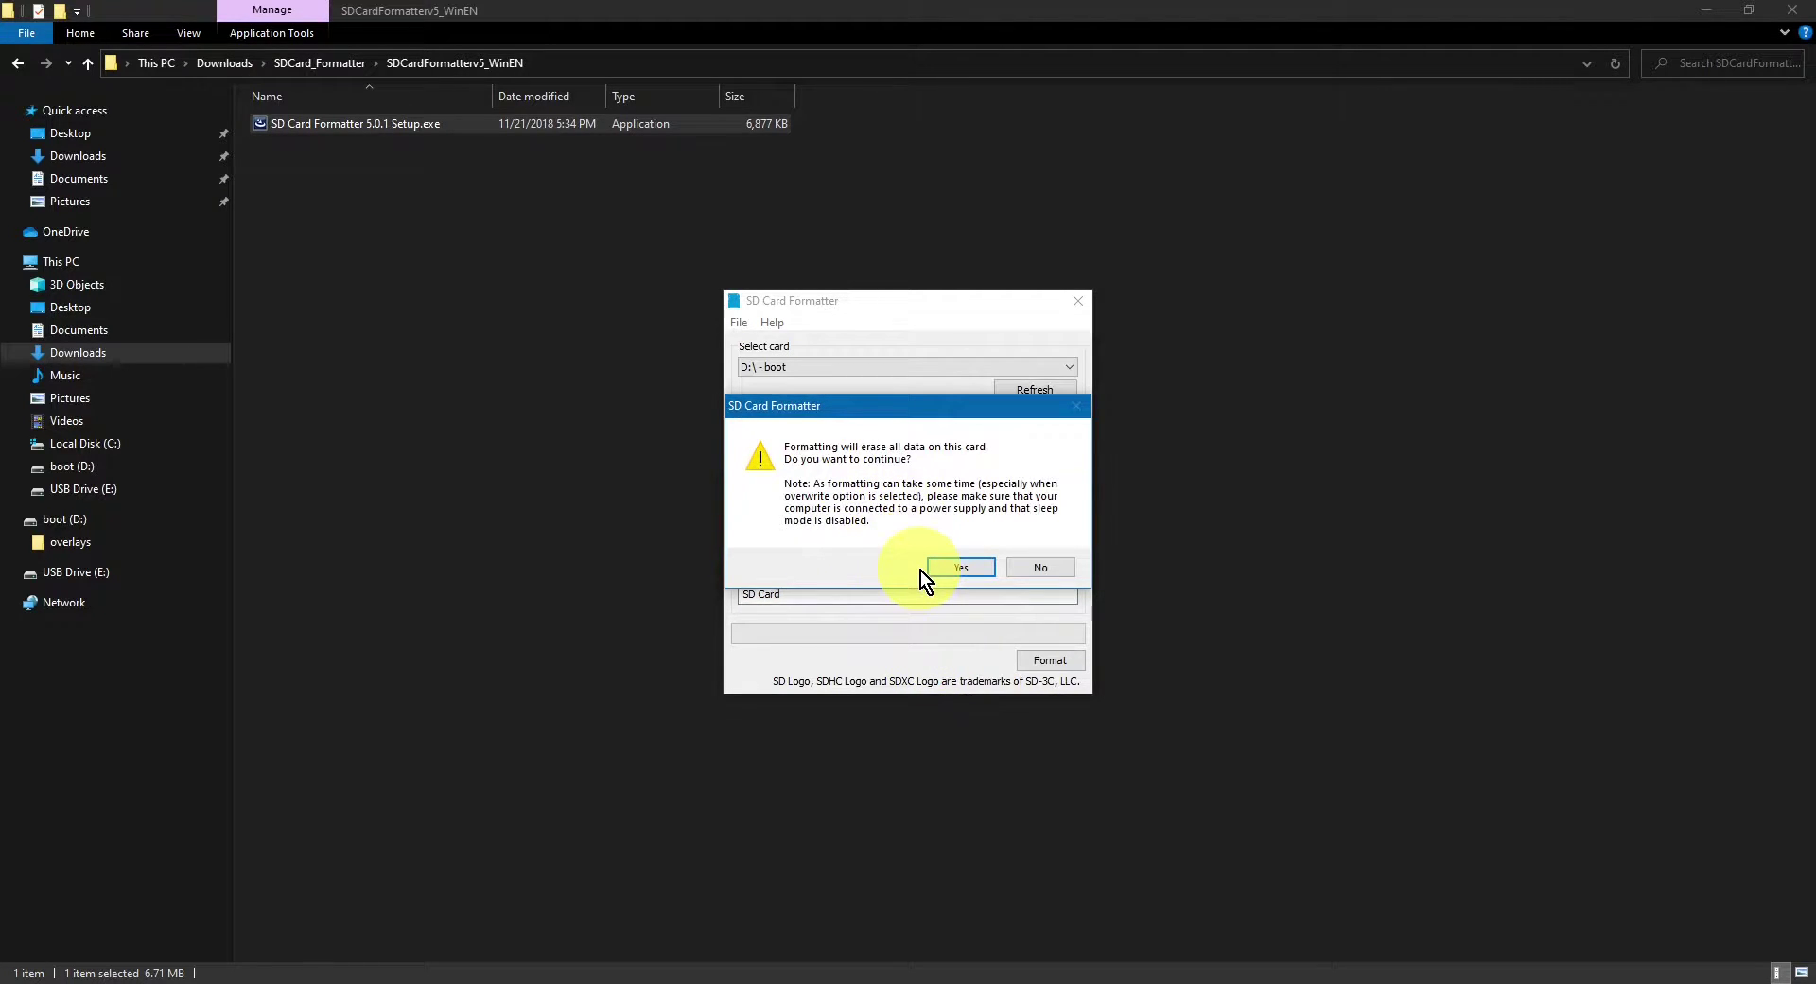
left_click(961, 569)
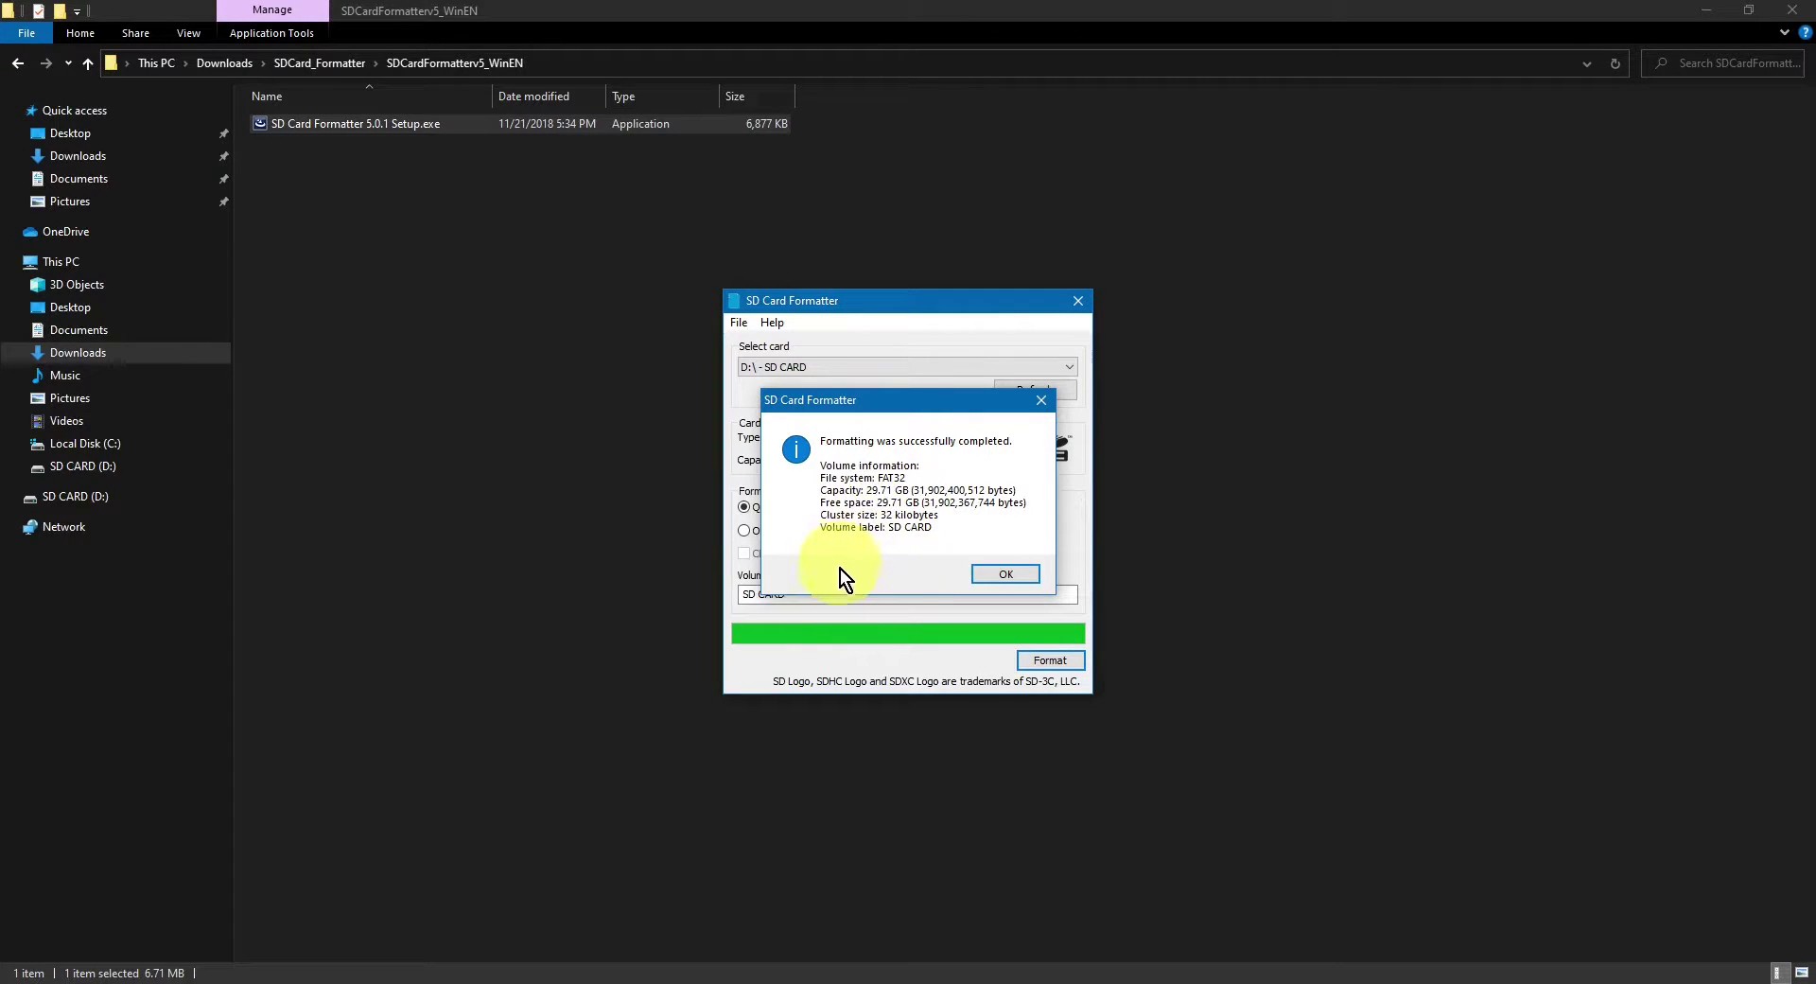
left_click(1003, 572)
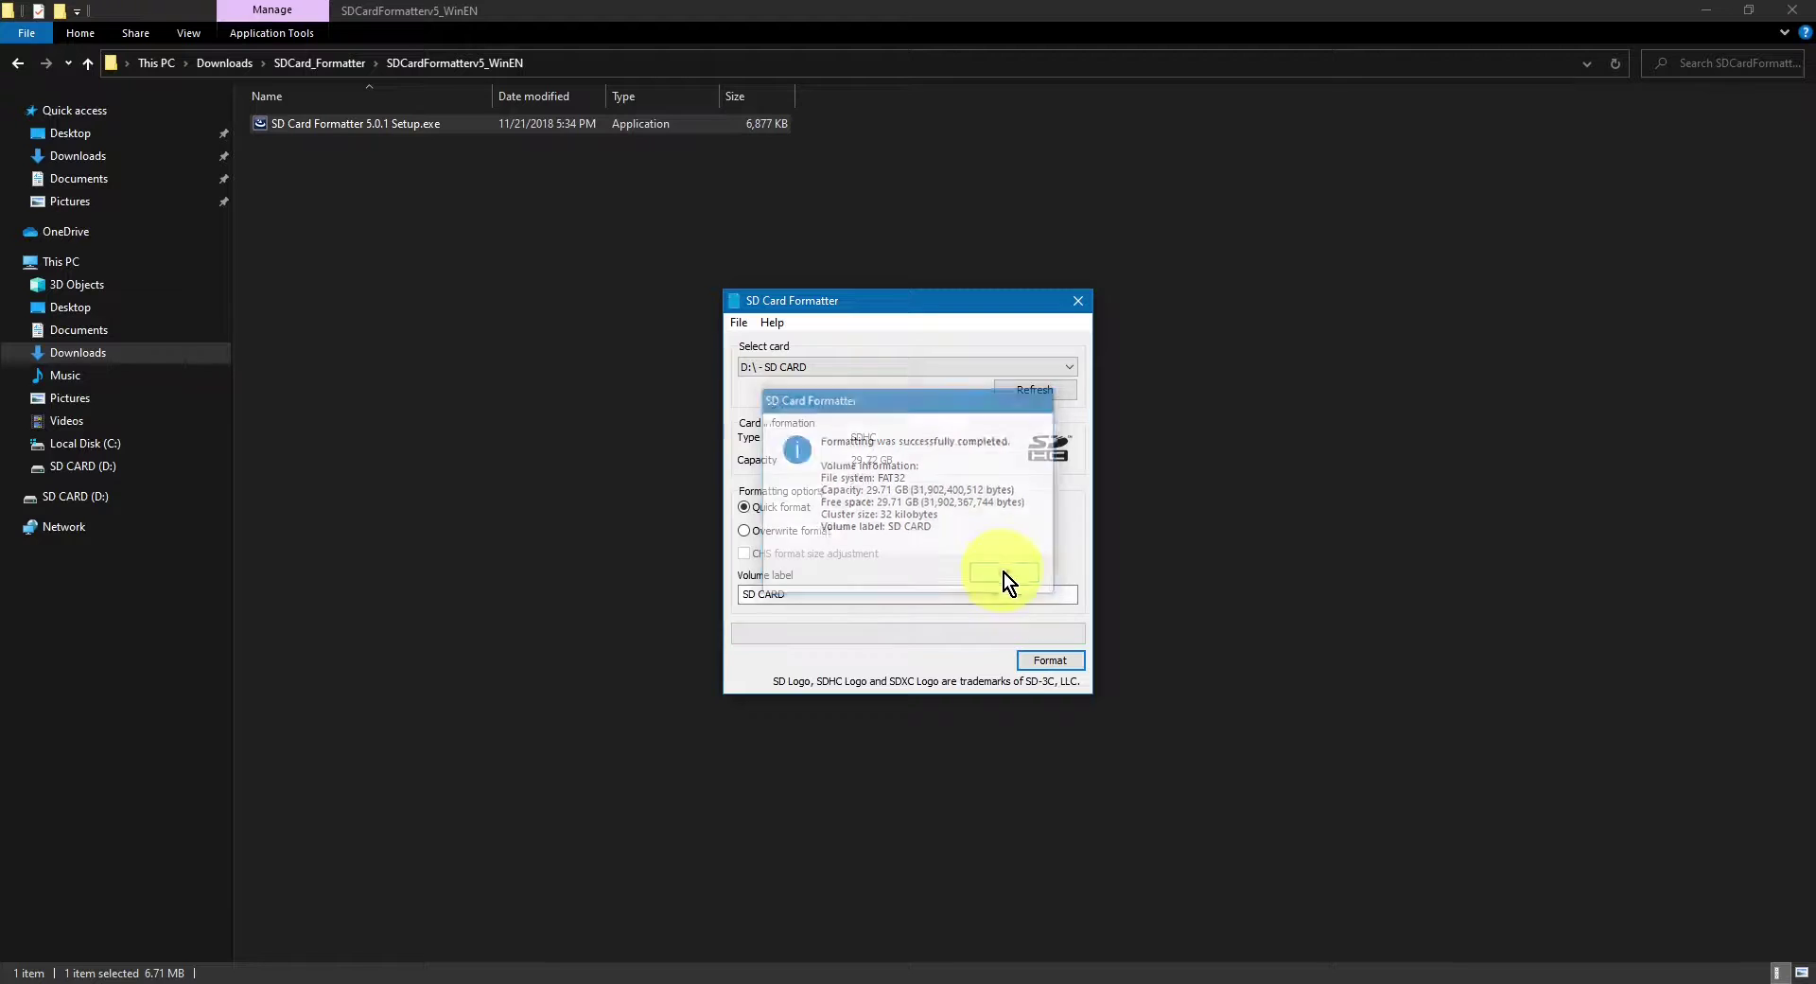
left_click(1078, 302)
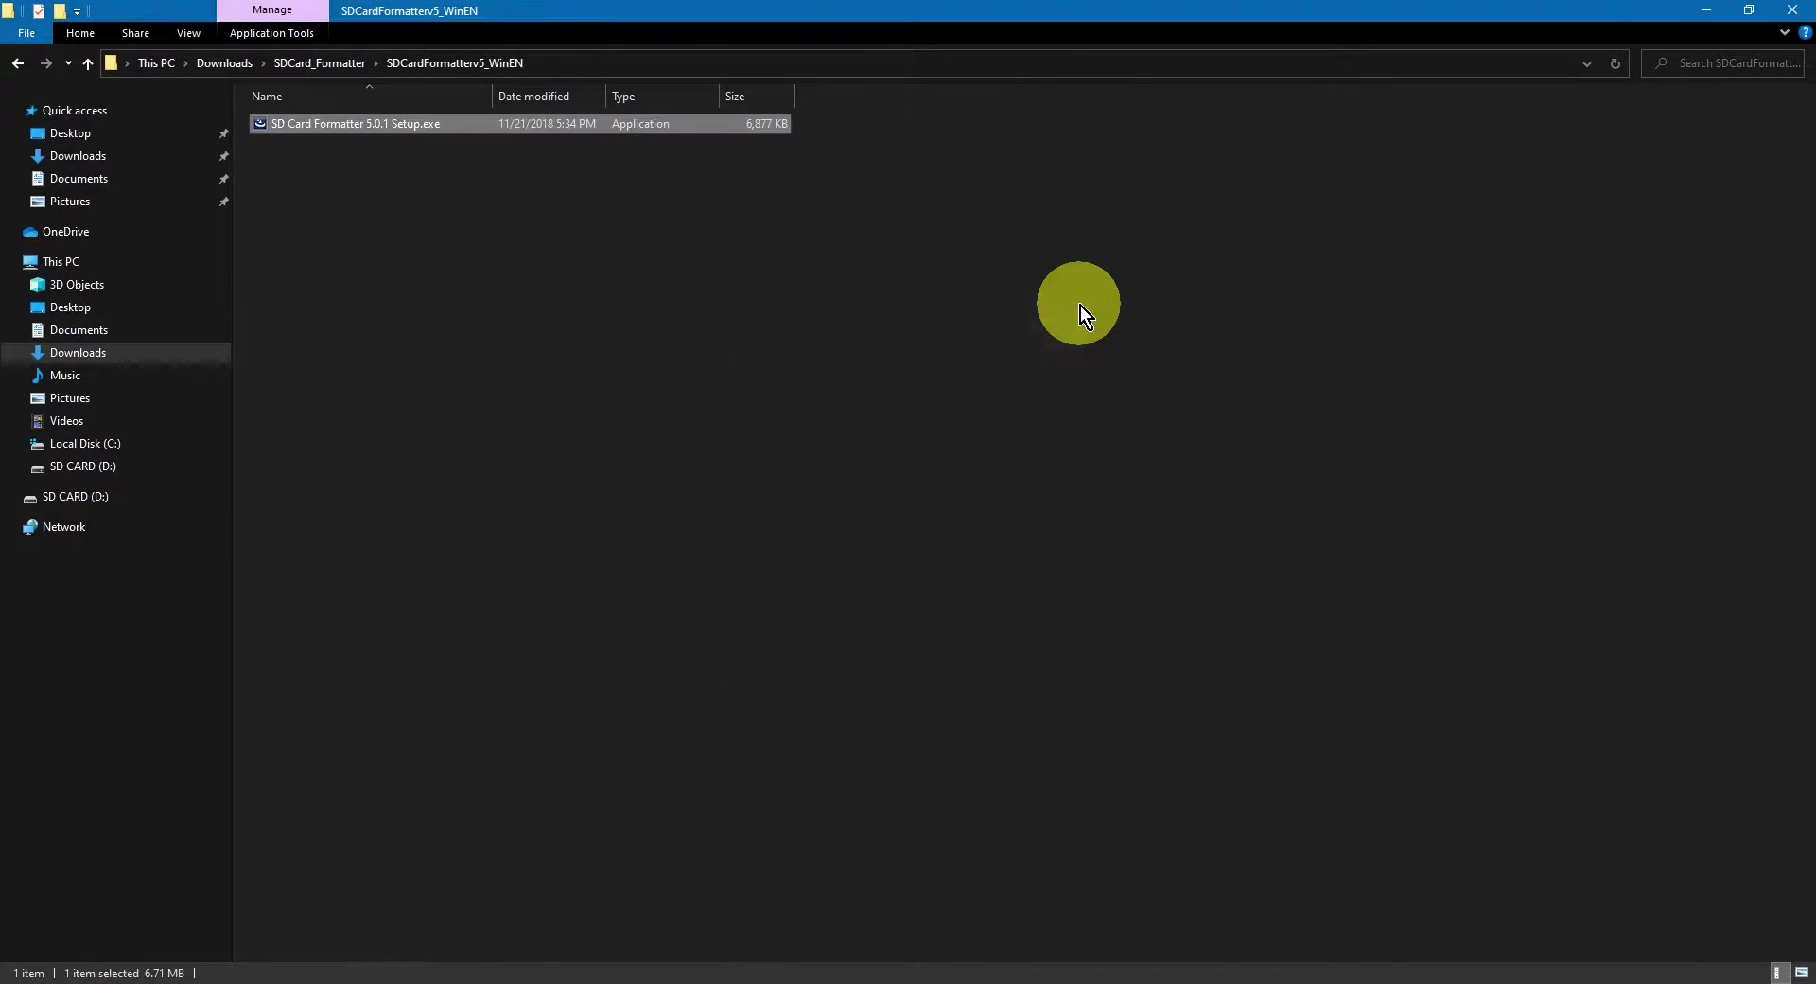
- Install Raspberry Pi Imager from imager_1.4.exe in the SDCard_Formatter folder and run it when setup finishes
key("alt+Up")
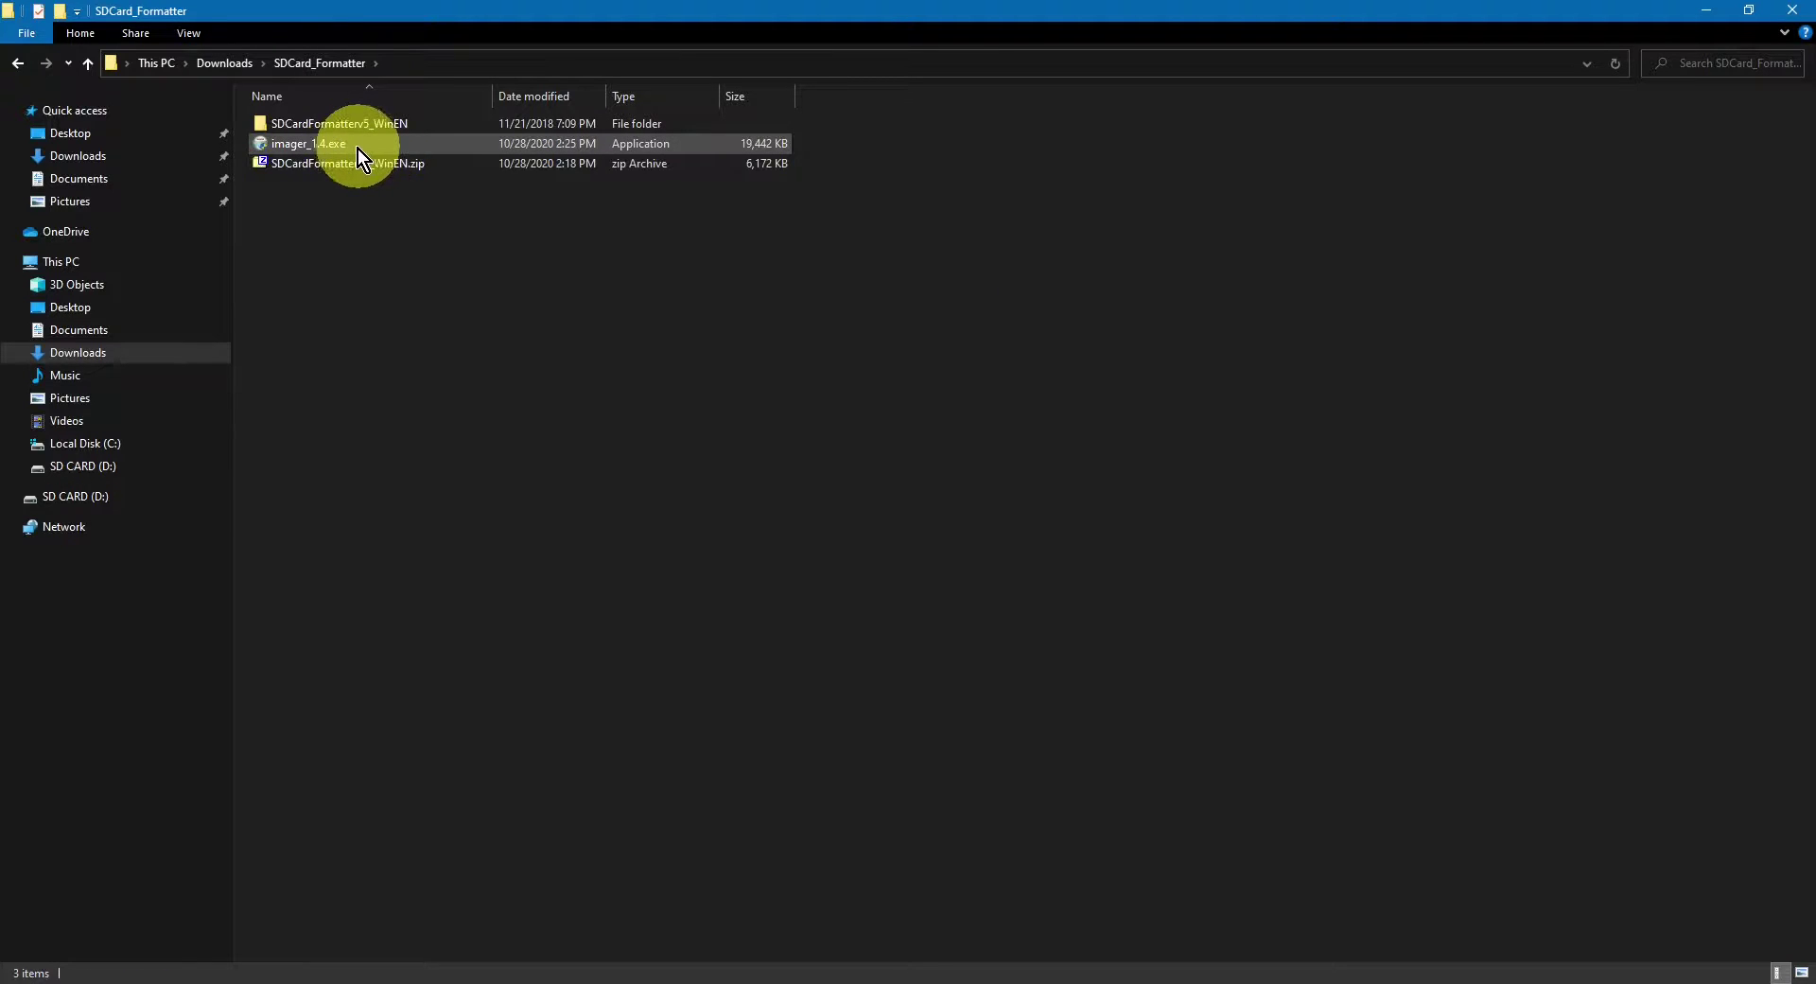
double_click(365, 145)
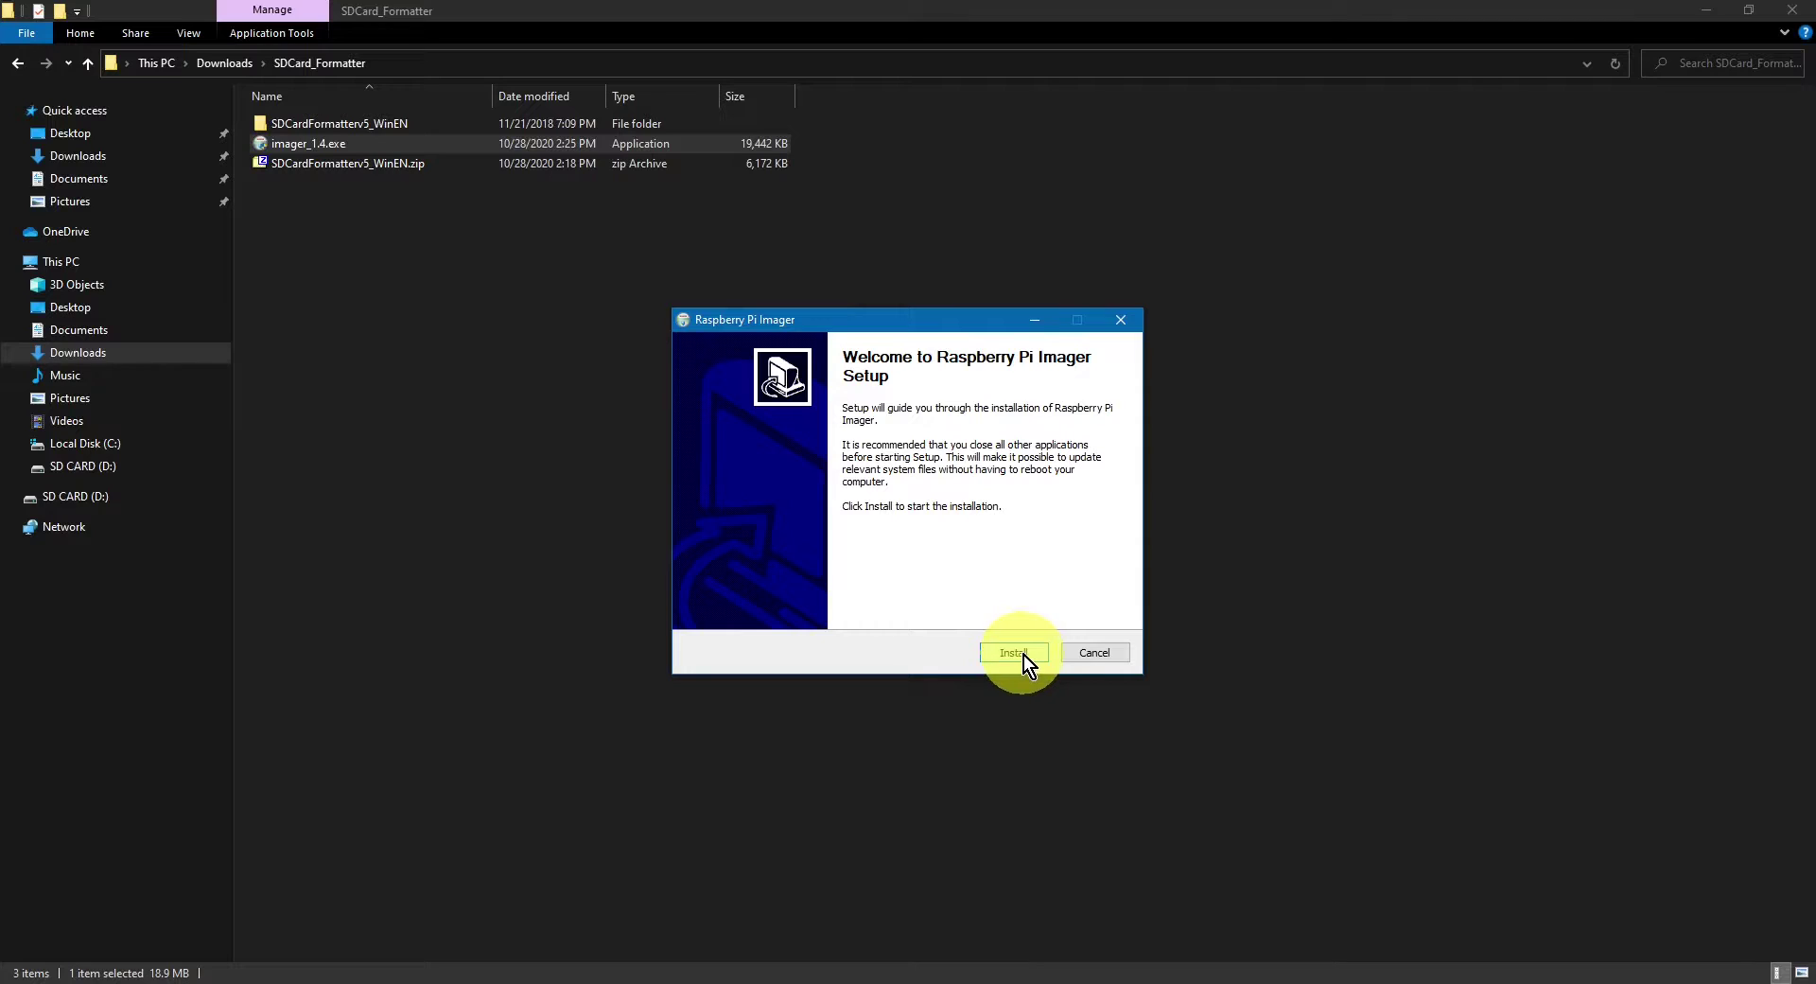
left_click(1023, 654)
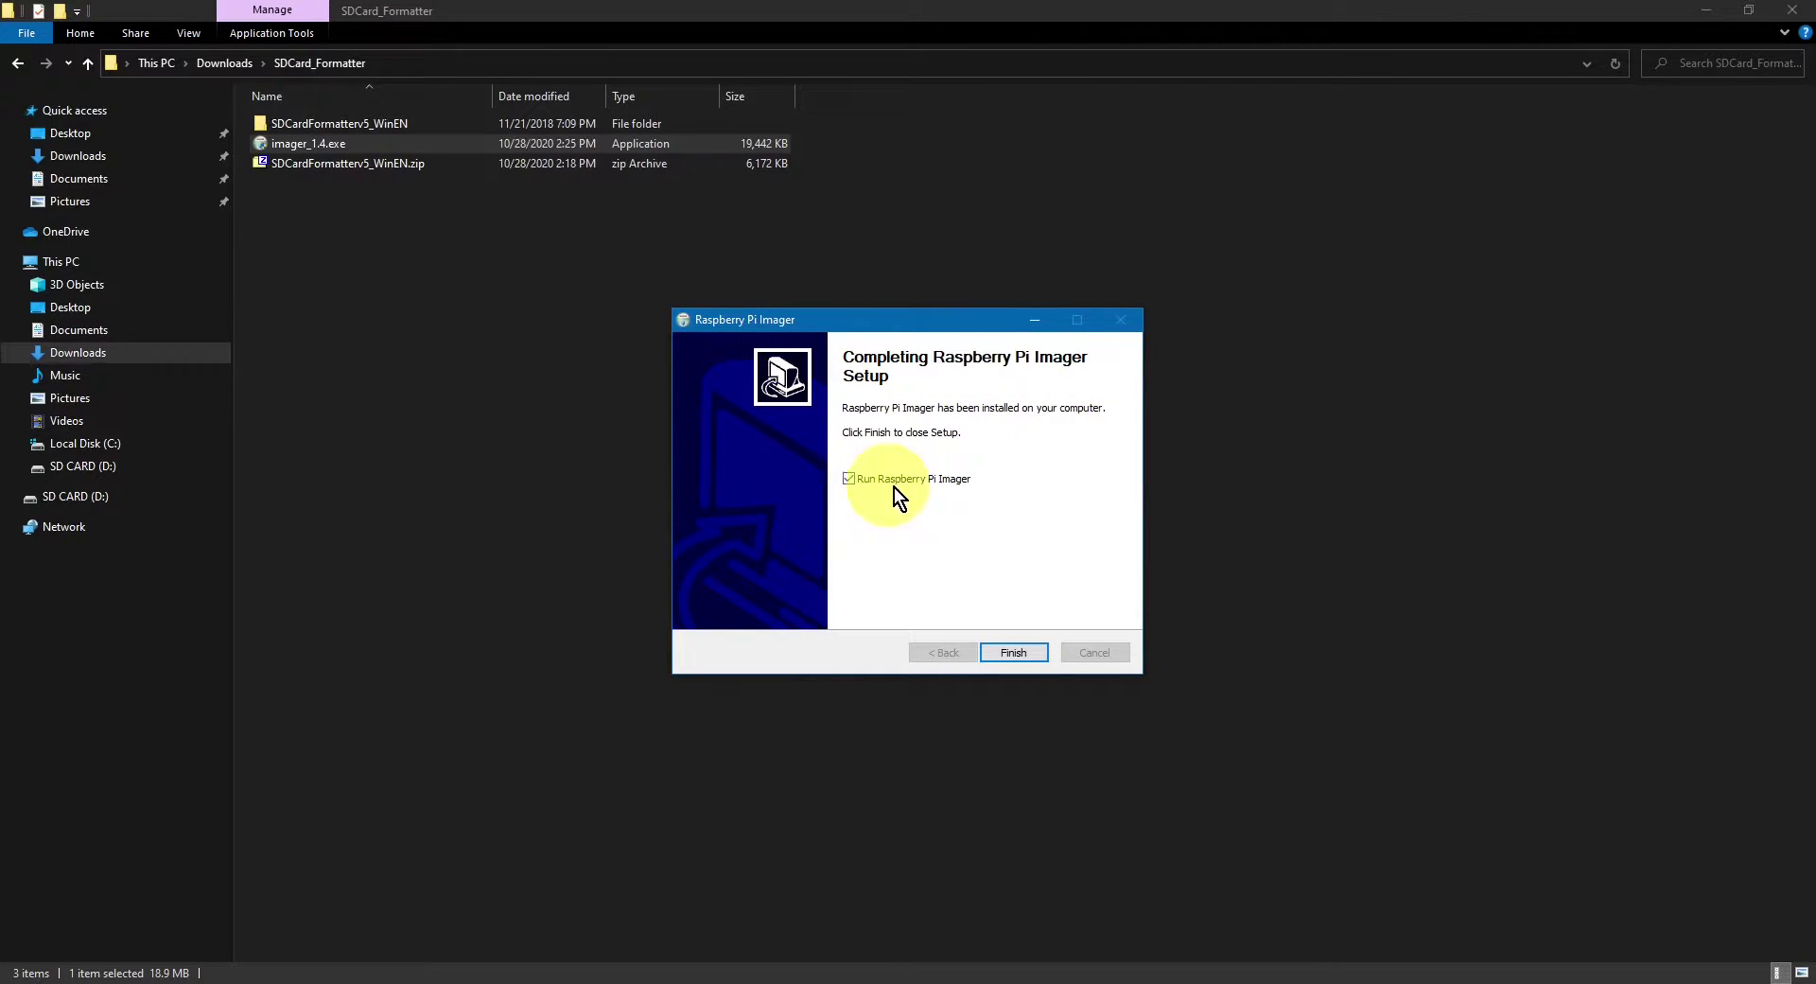
left_click(1014, 653)
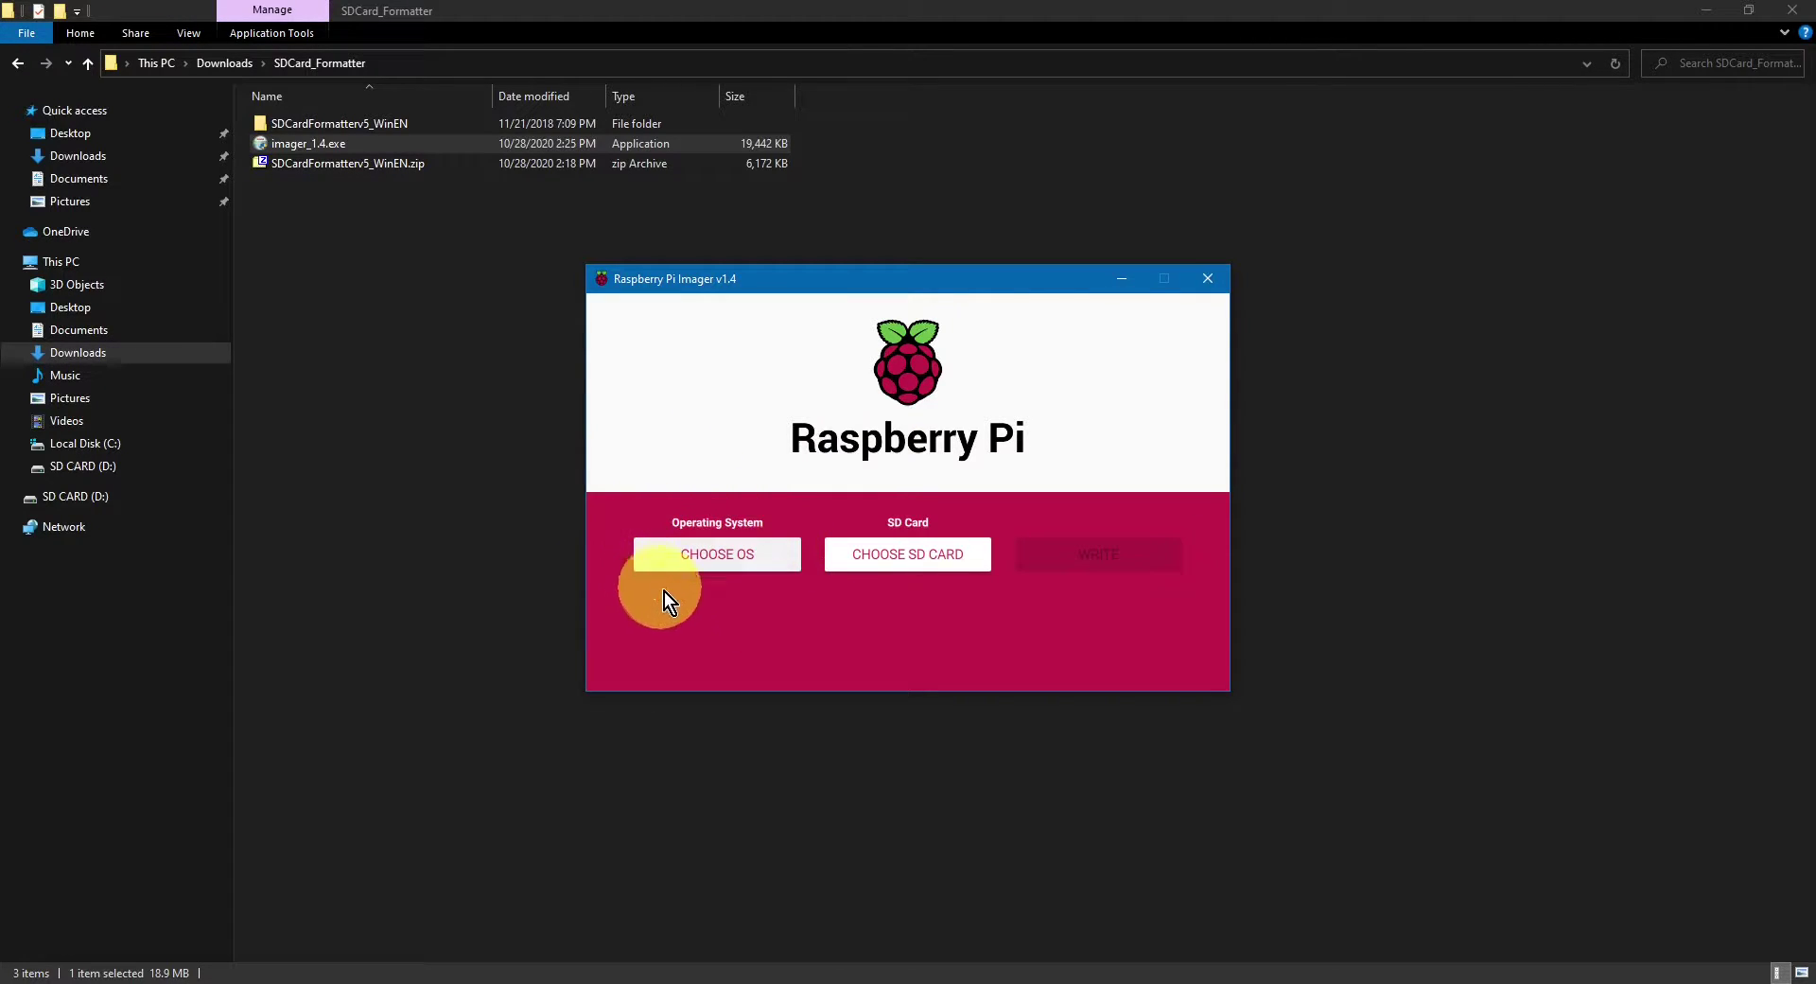
- Choose Raspberry Pi OS (32-bit) as the operating system and the 31.9 GB USB storage device mounted as D:\ as the SD card
left_click(722, 552)
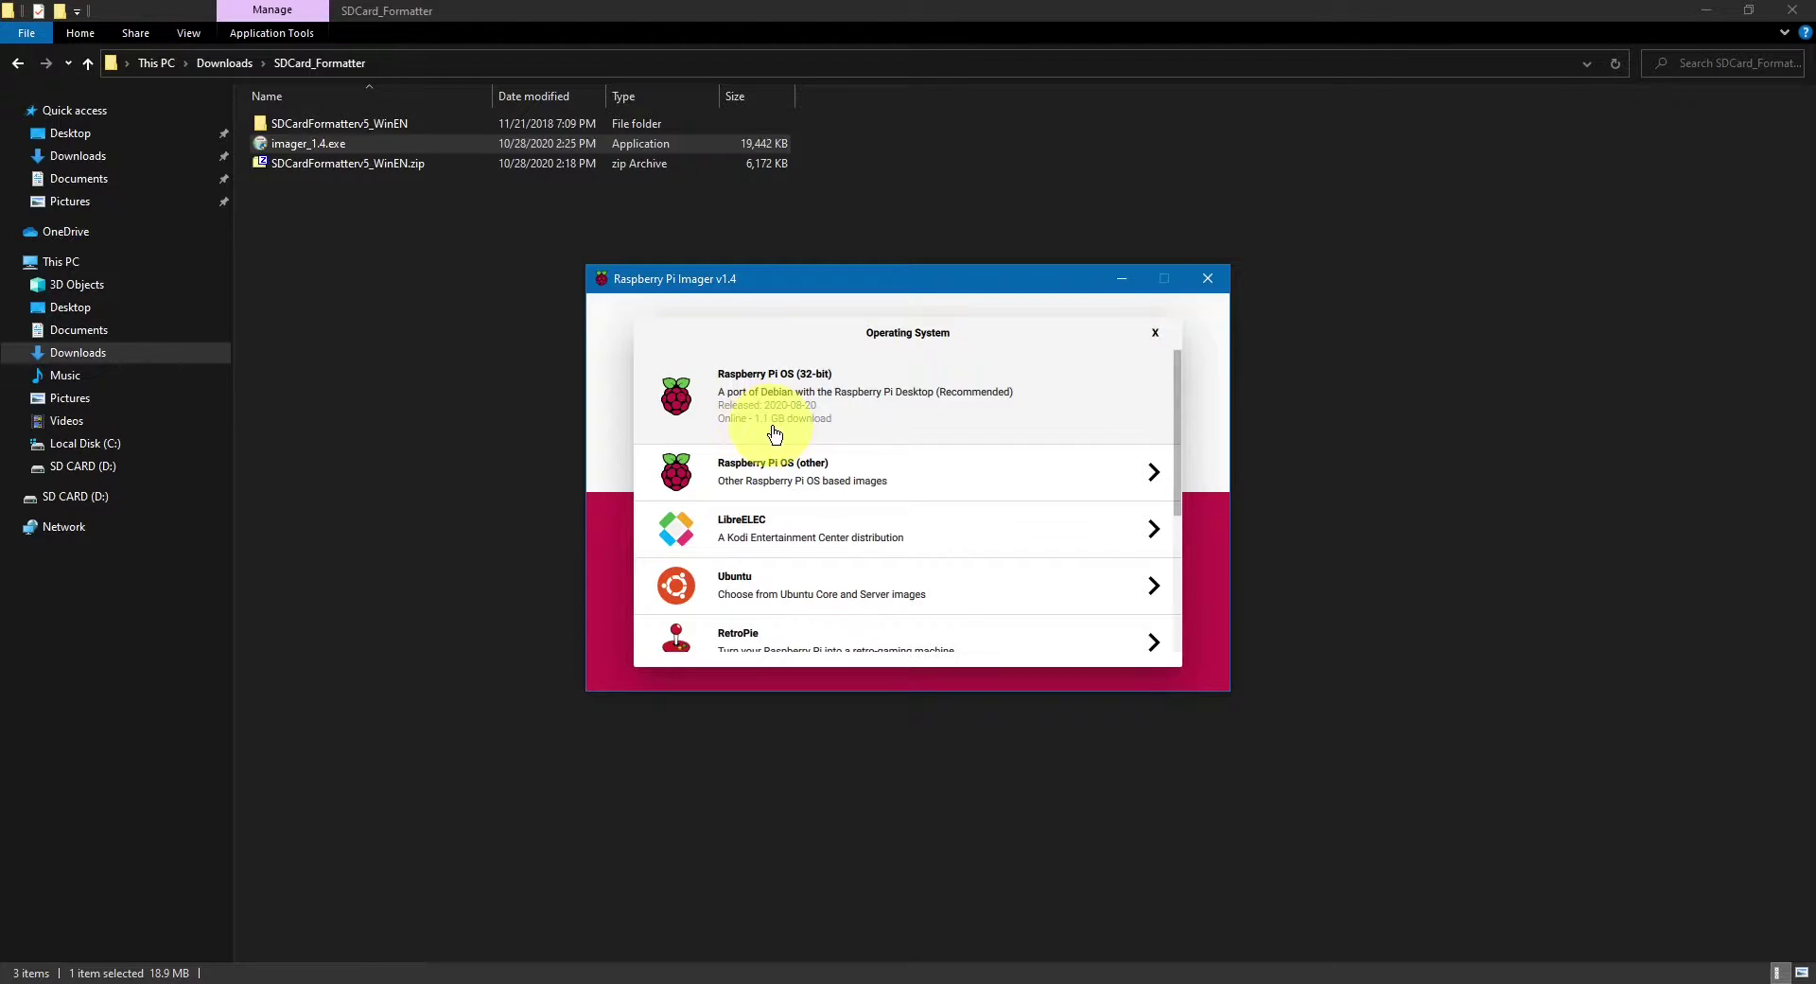
left_click(875, 404)
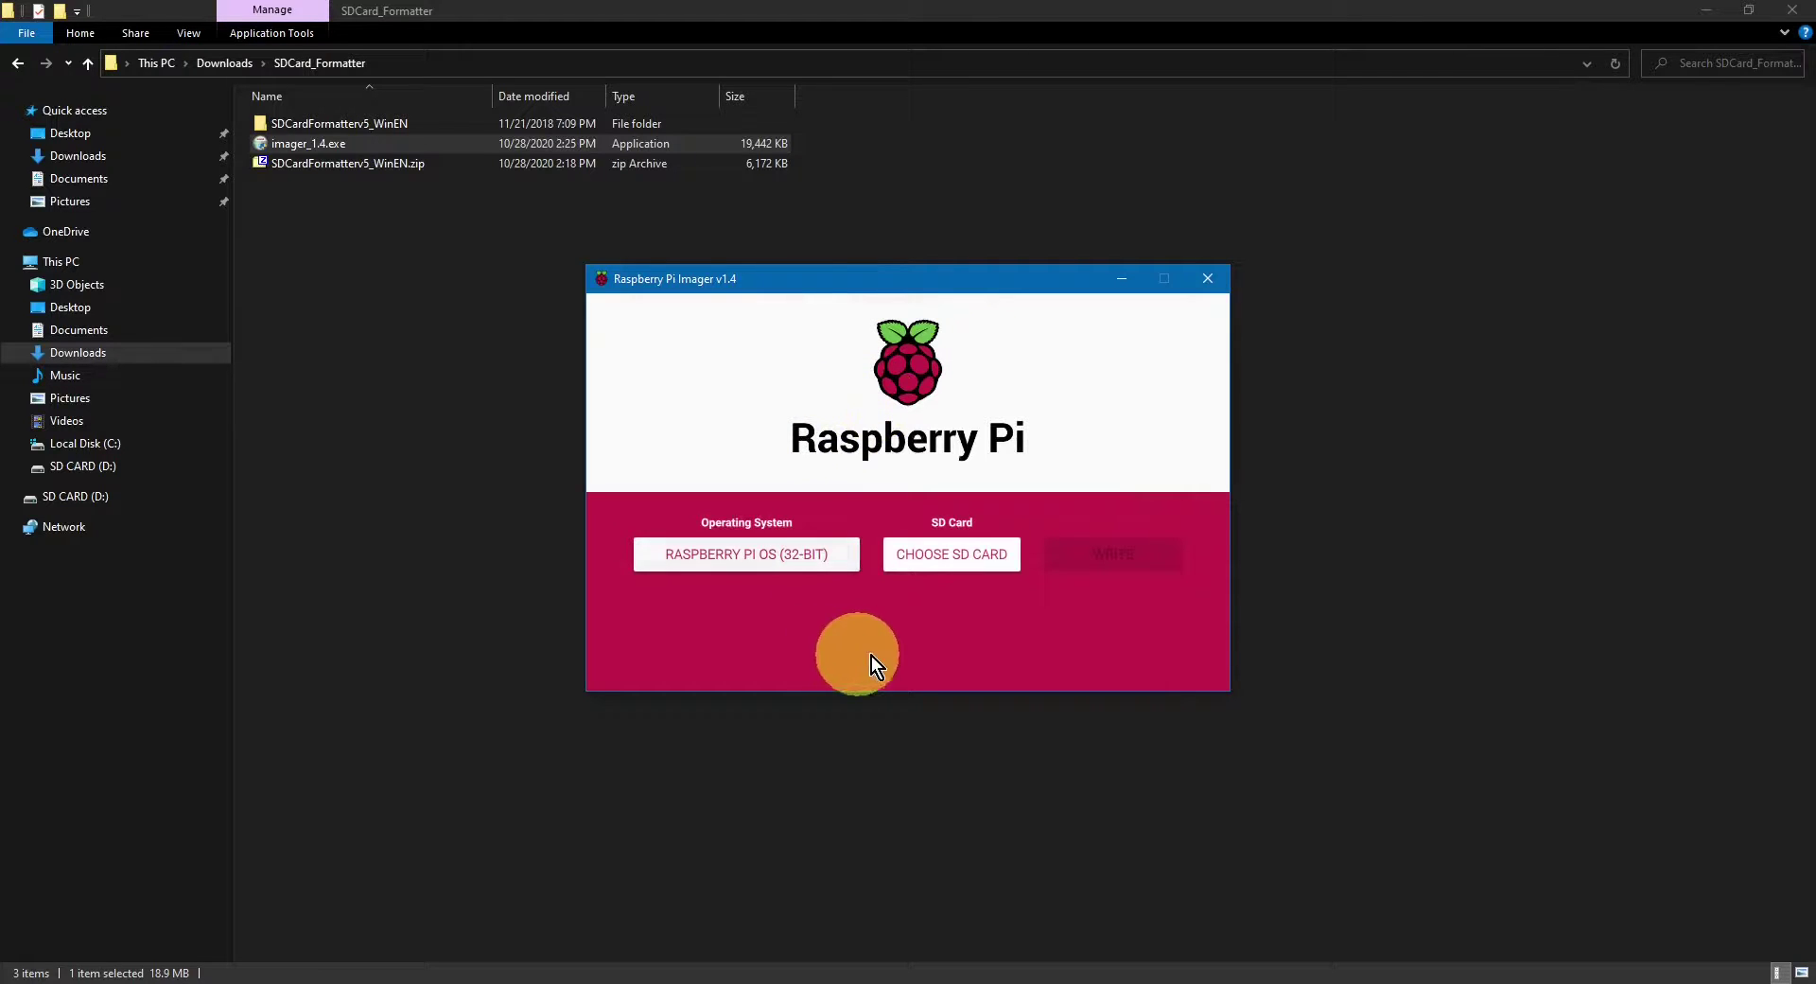
left_click(952, 558)
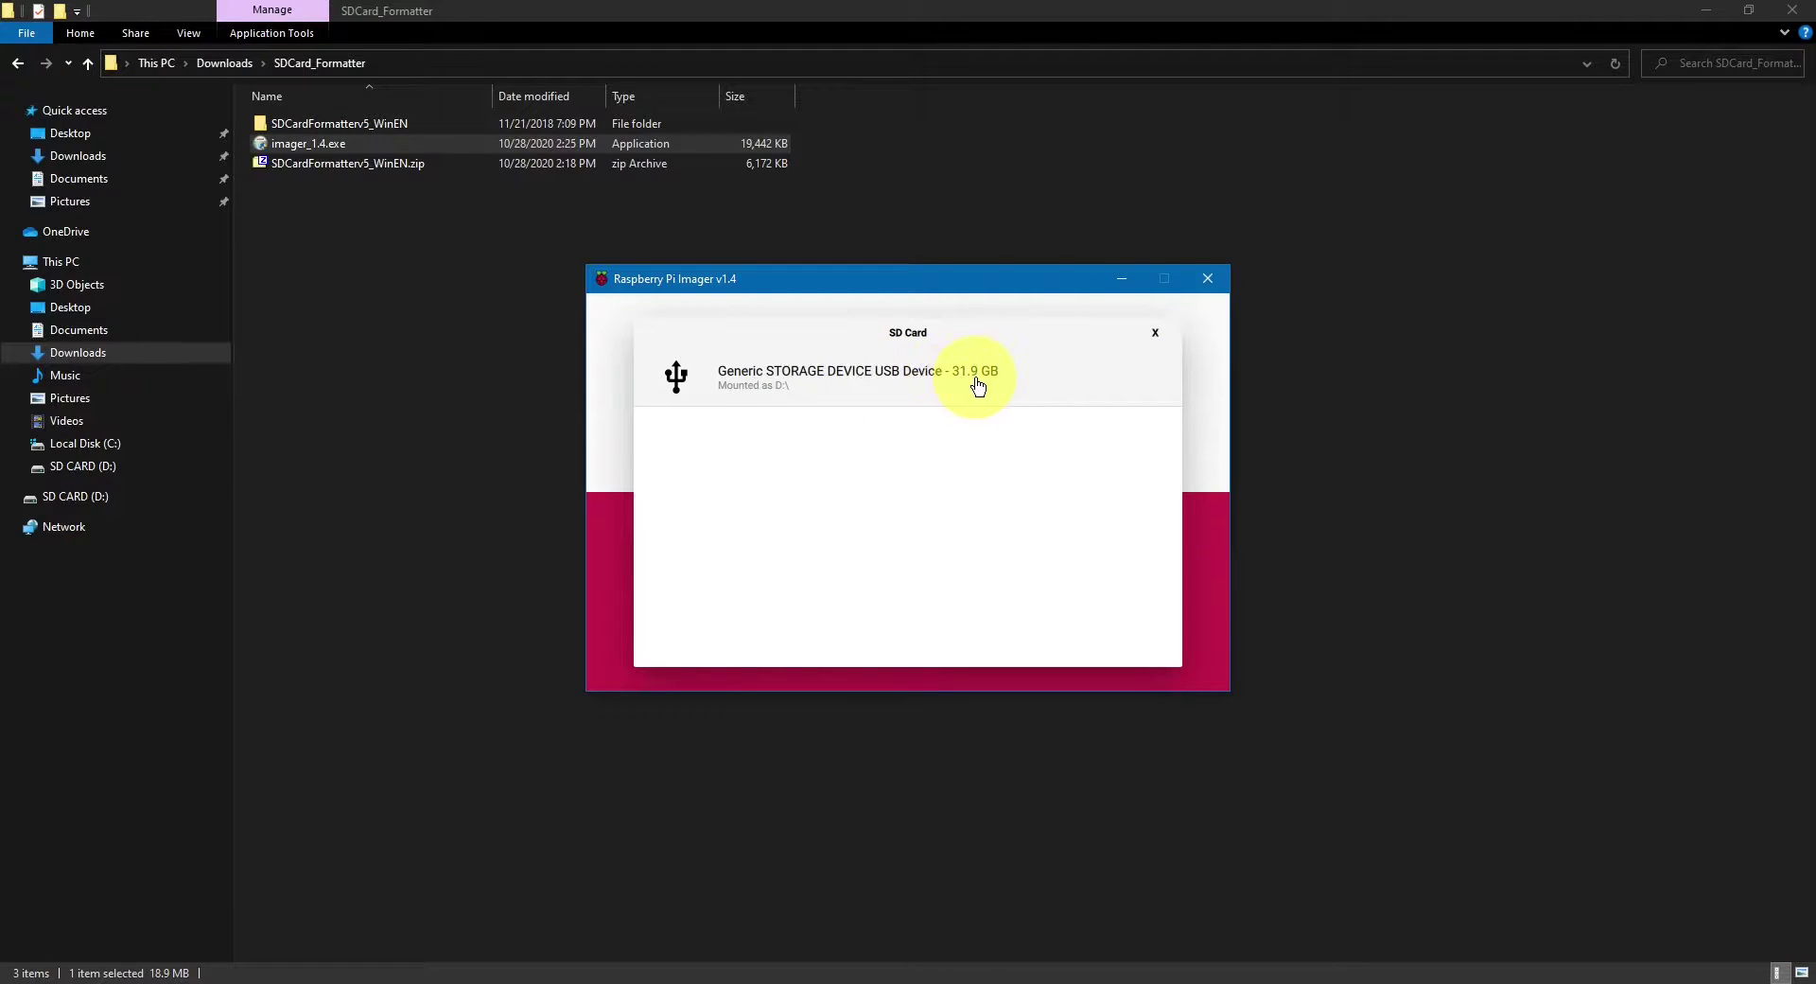
left_click(845, 380)
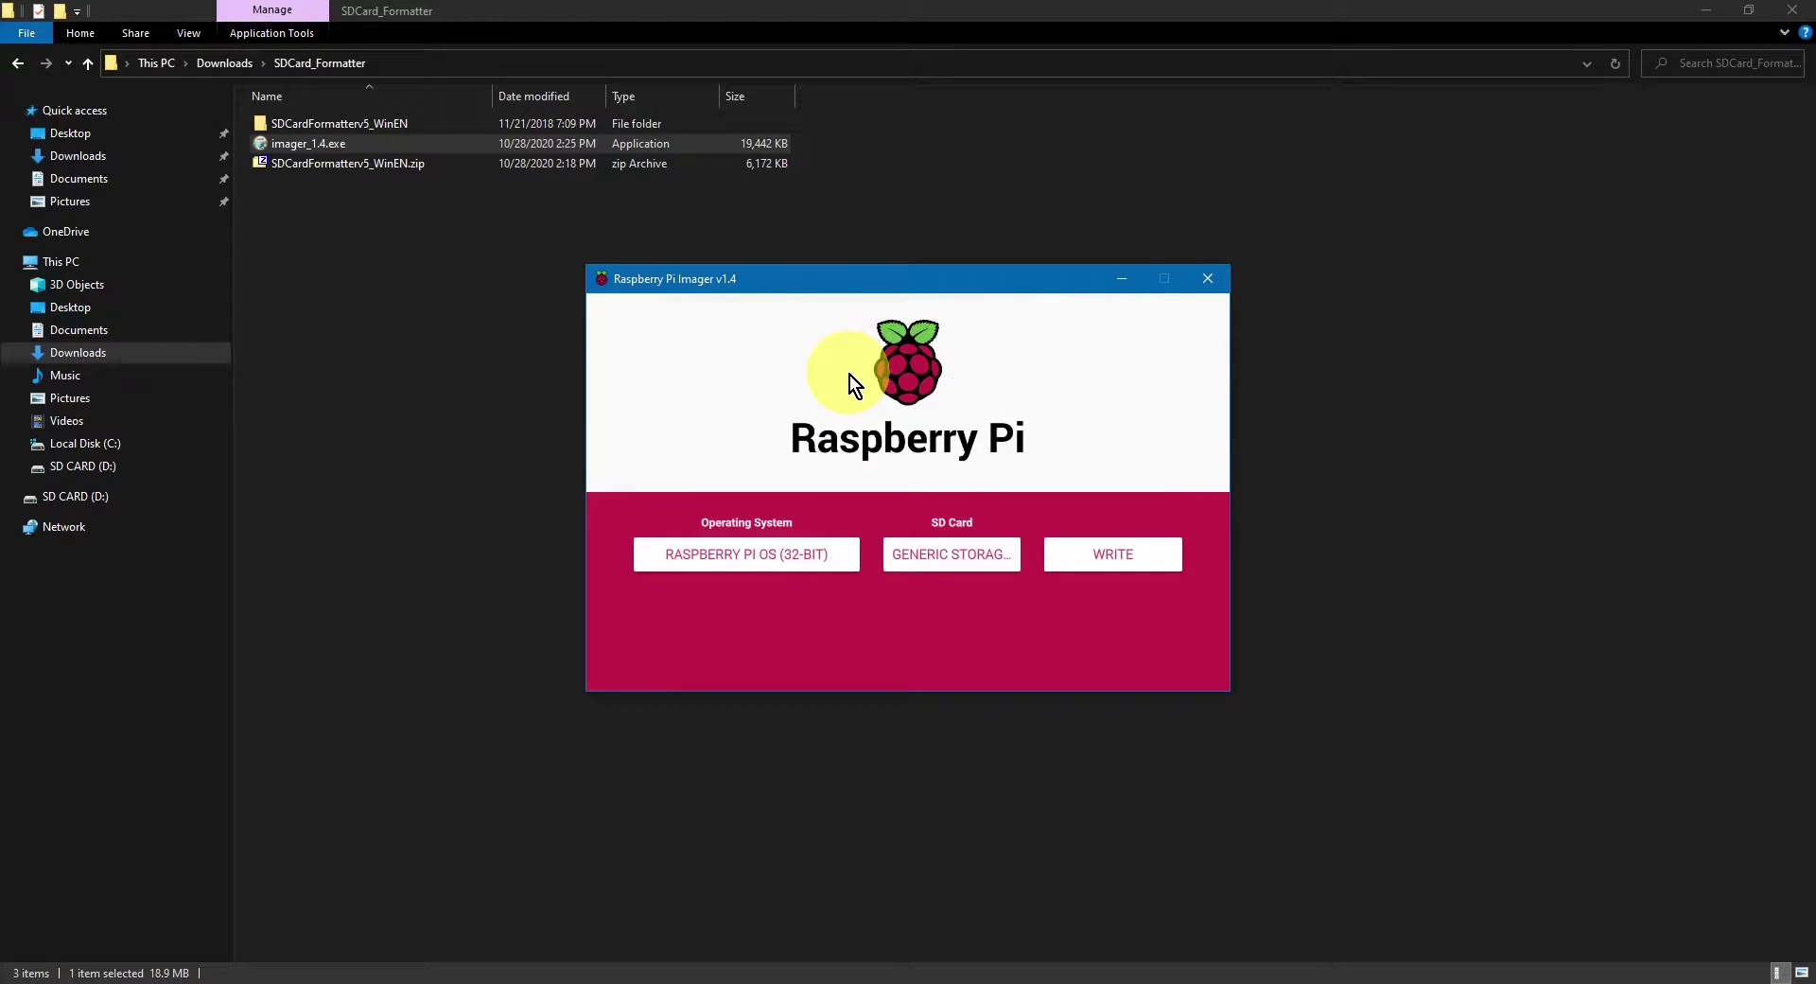
- Write the operating system to the SD card, agreeing to erase its existing data, and close Raspberry Pi Imager
left_click(1143, 553)
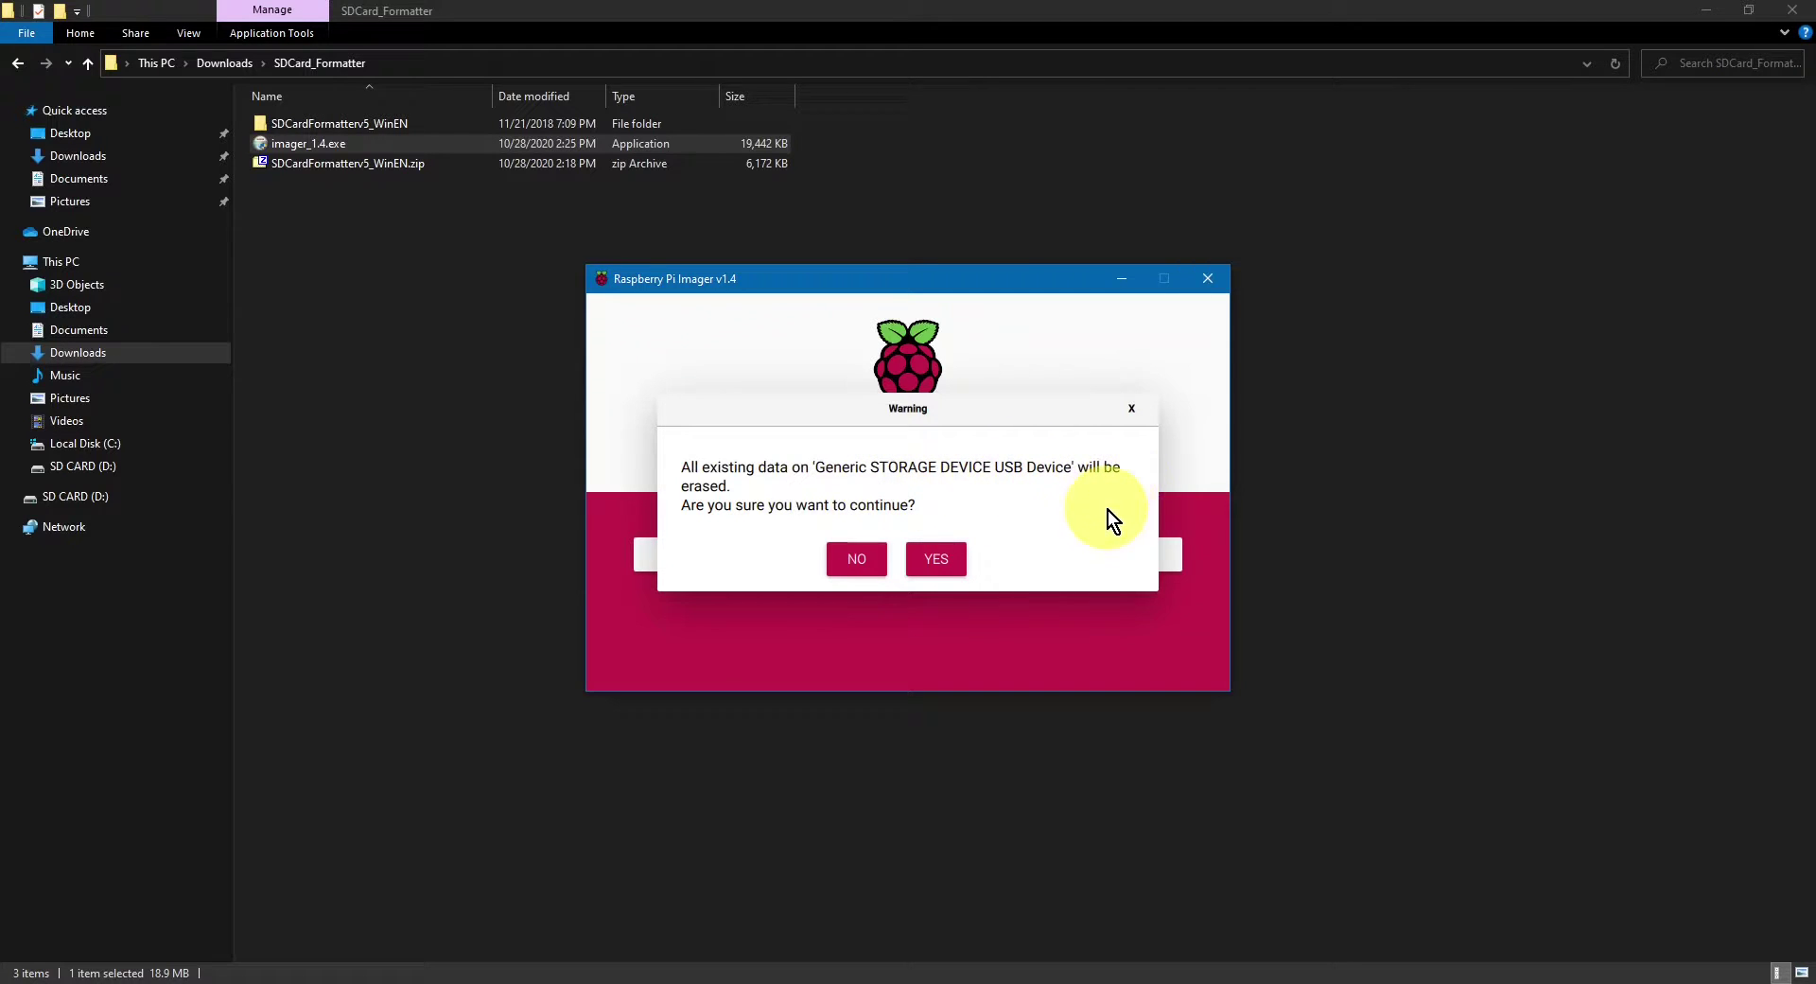
left_click(940, 571)
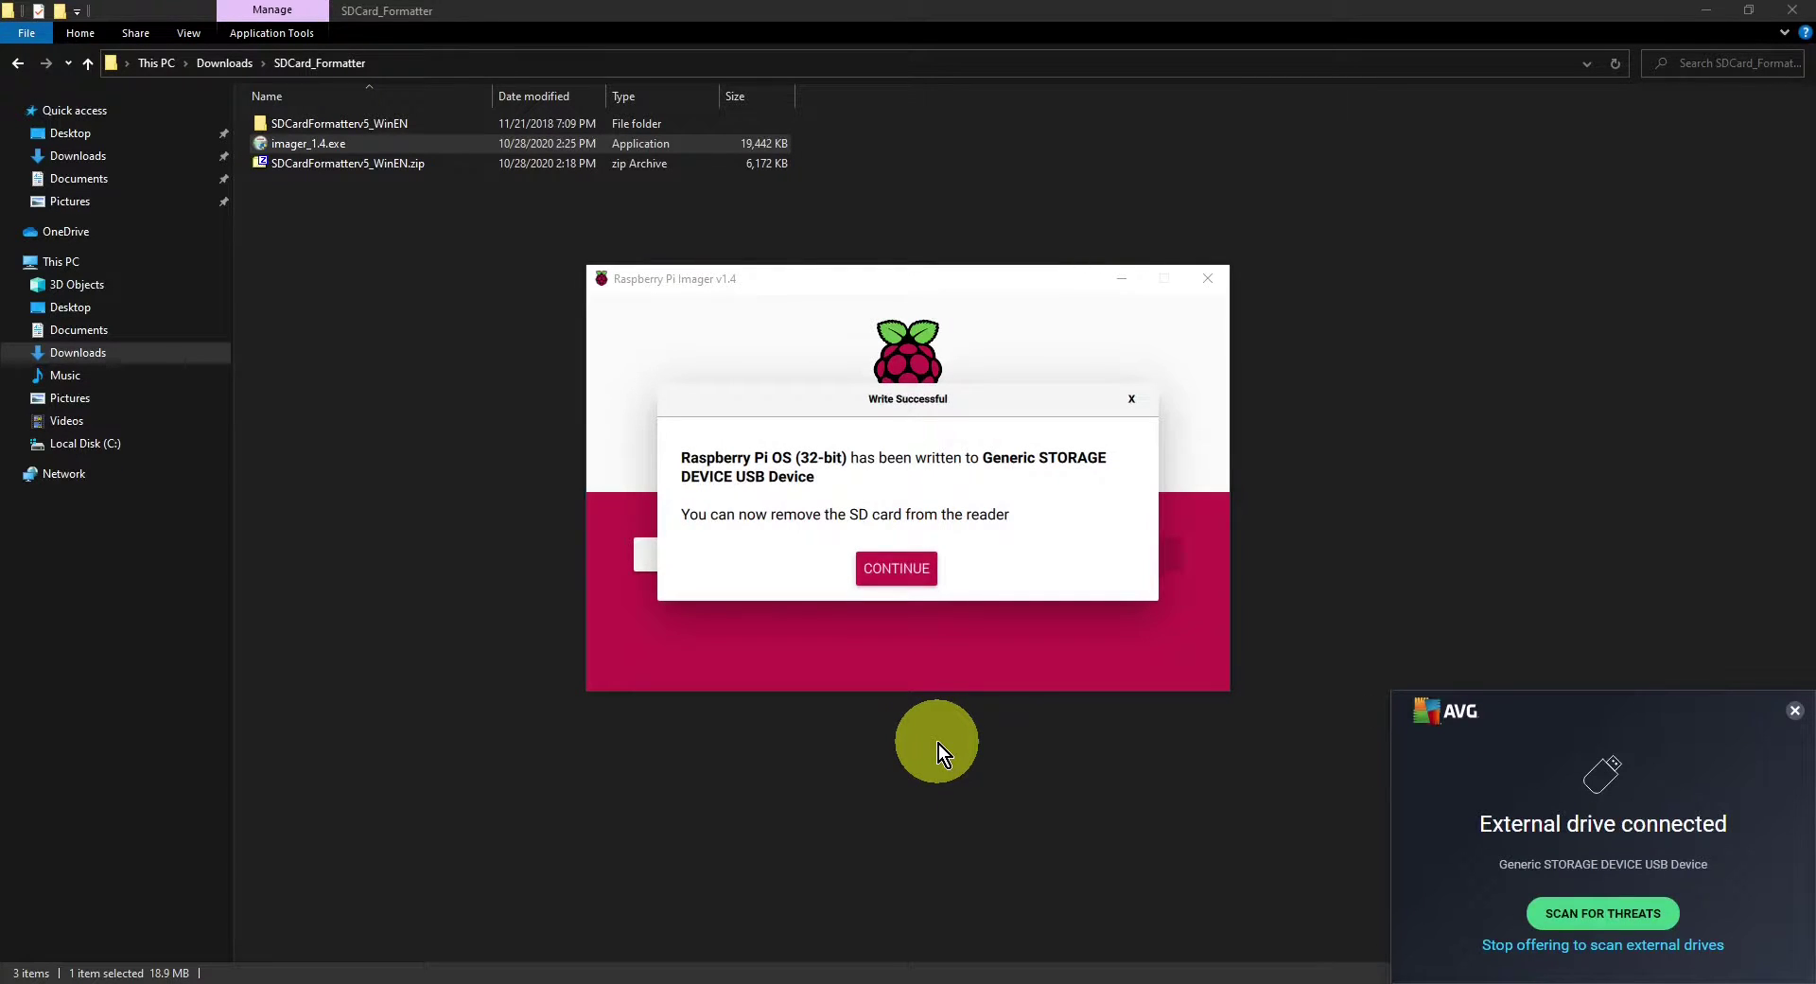
left_click(890, 573)
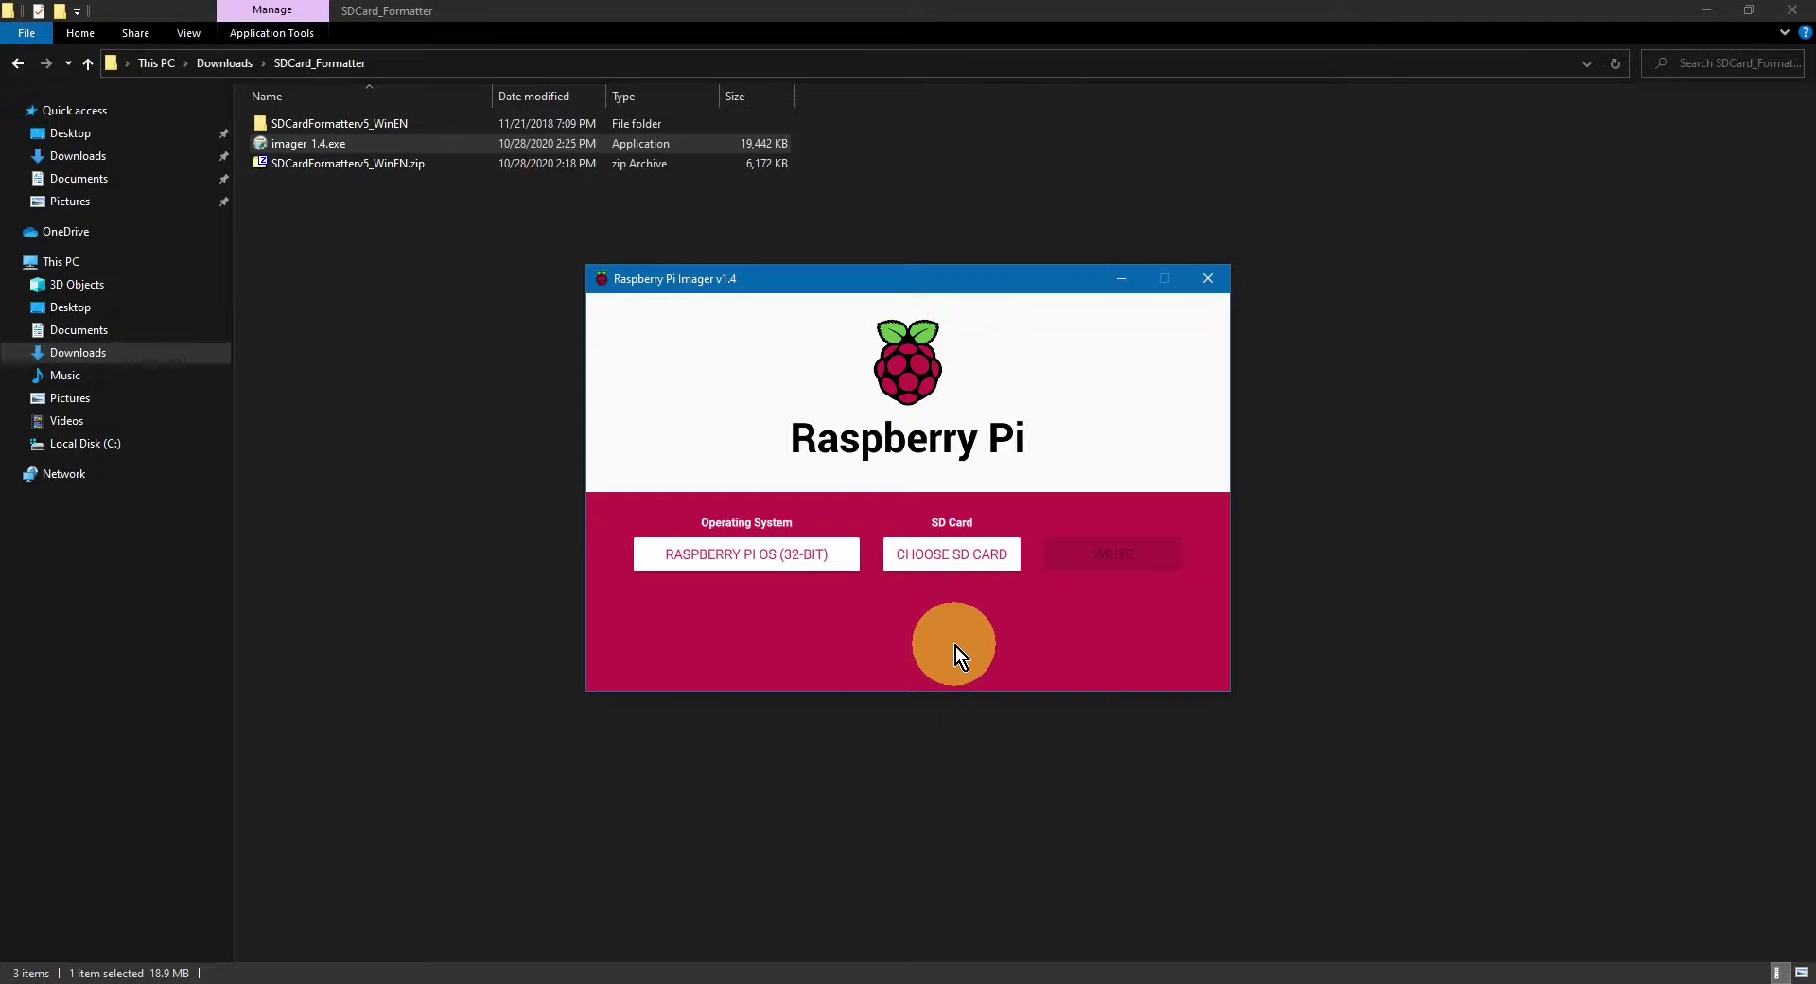
left_click(1210, 283)
- Return to the Notepad list and review step 4 about the initial boot of the Raspberry Pi unit
key("alt+Tab")
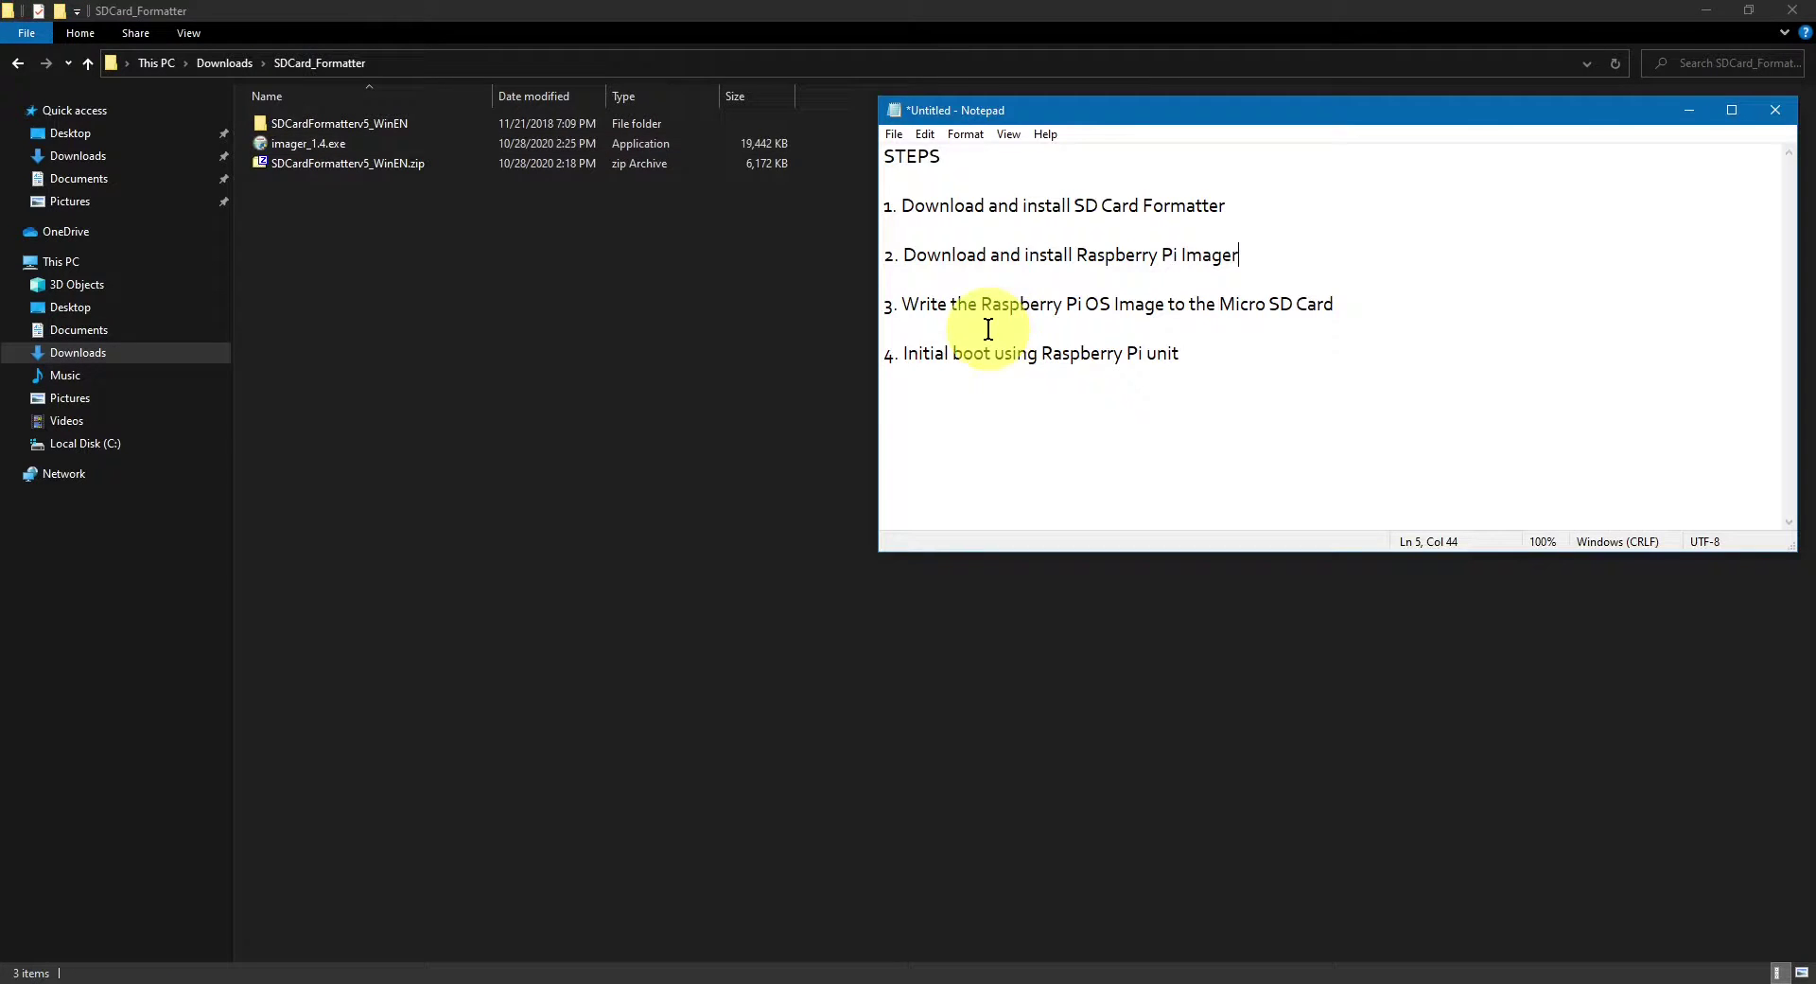
left_click_drag(906, 355, 1208, 359)
left_click(1210, 391)
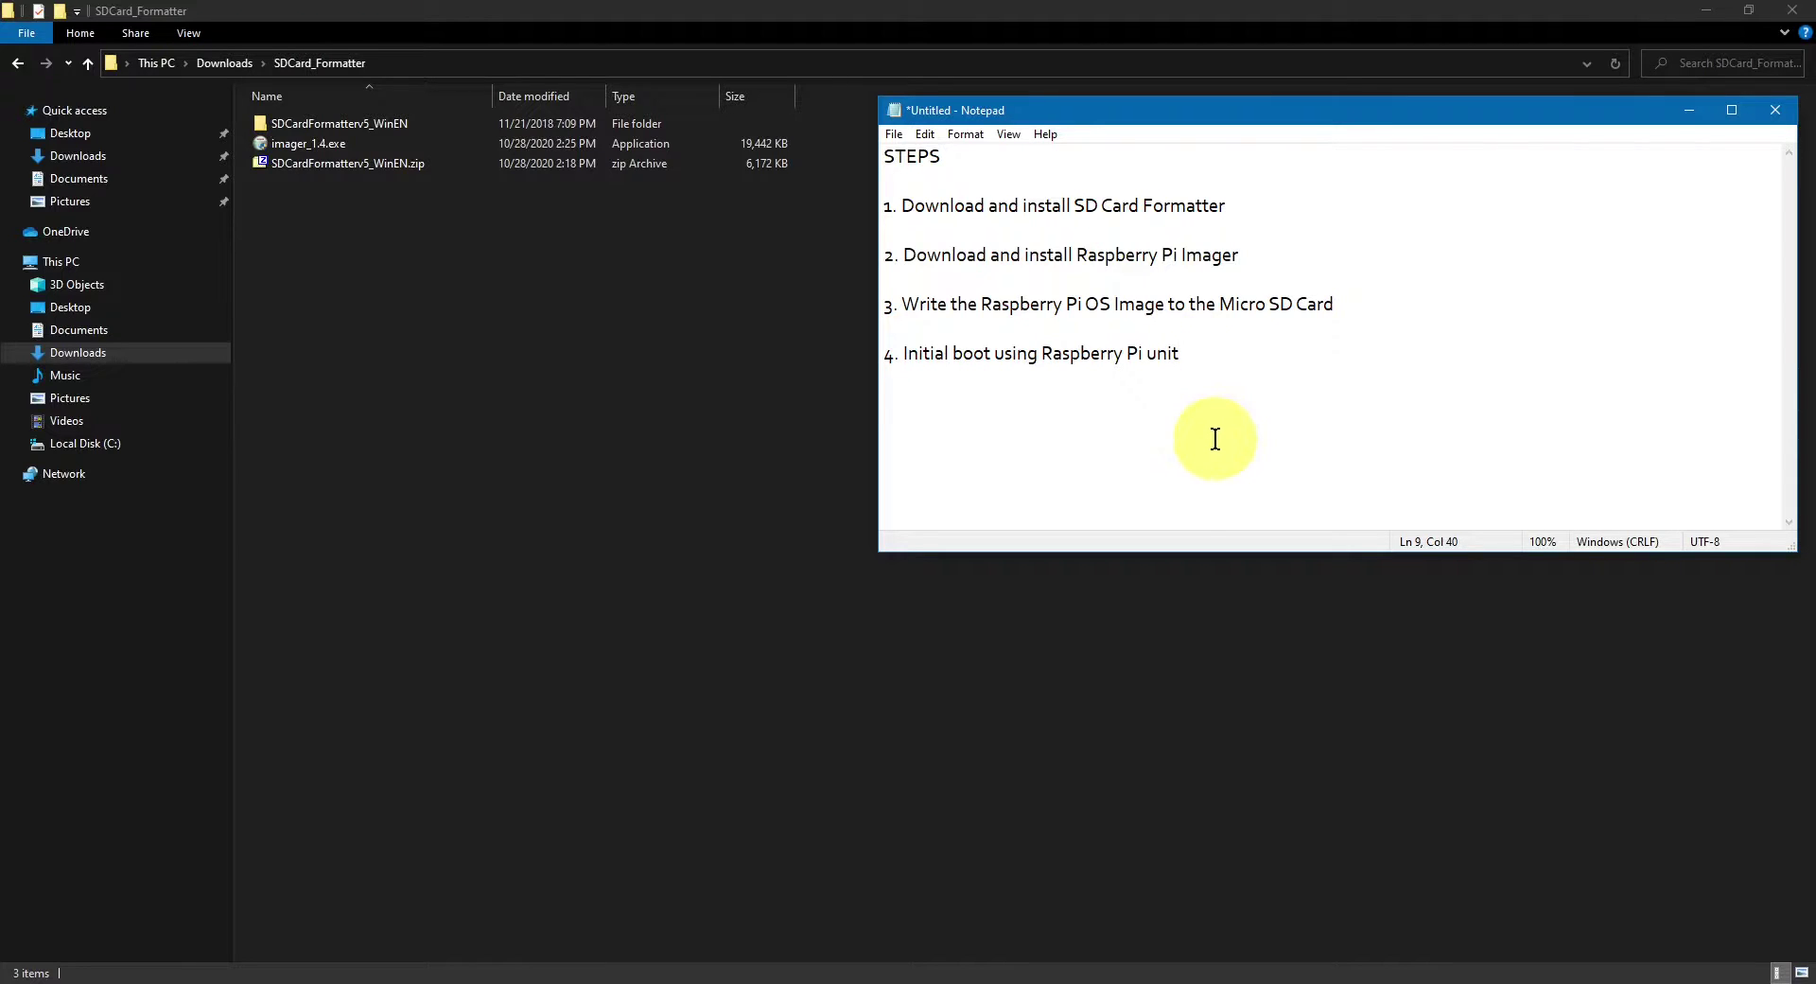